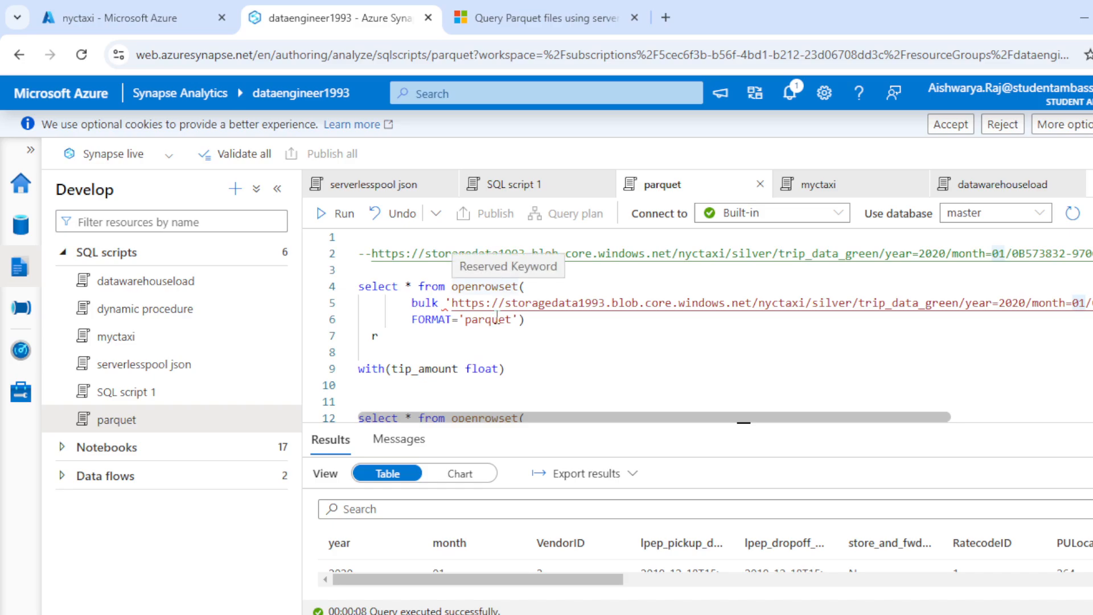
- Run only the first OPENROWSET parquet query with its r alias and enlarge the results area to view its rows
{"action": "left_click_drag", "start_coordinate": [562, 417], "coordinate": [955, 417]}
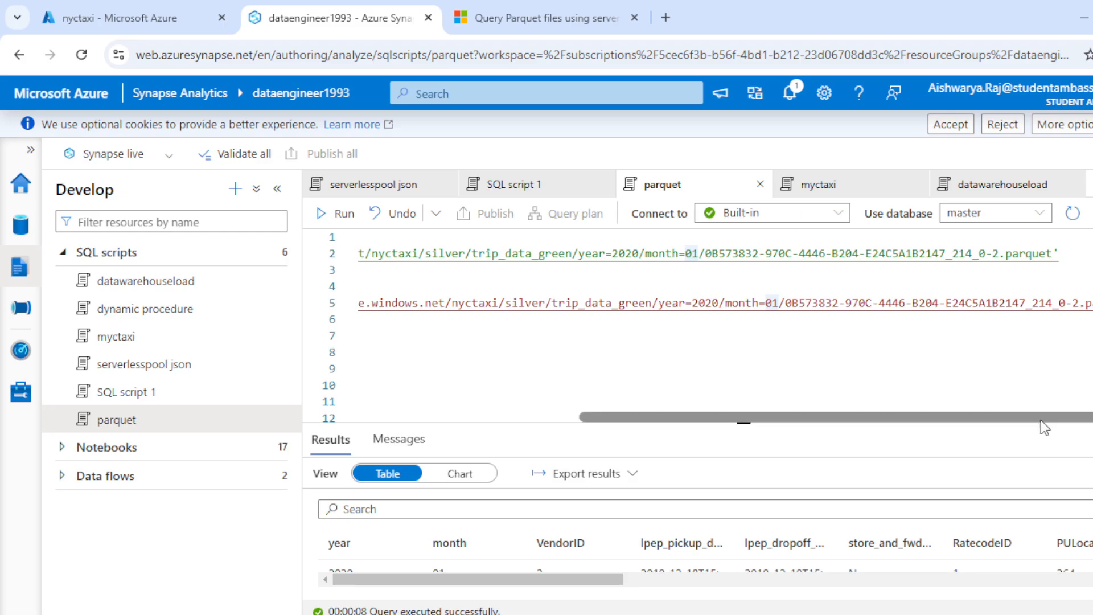
{"action": "left_click_drag", "start_coordinate": [1040, 417], "coordinate": [819, 418]}
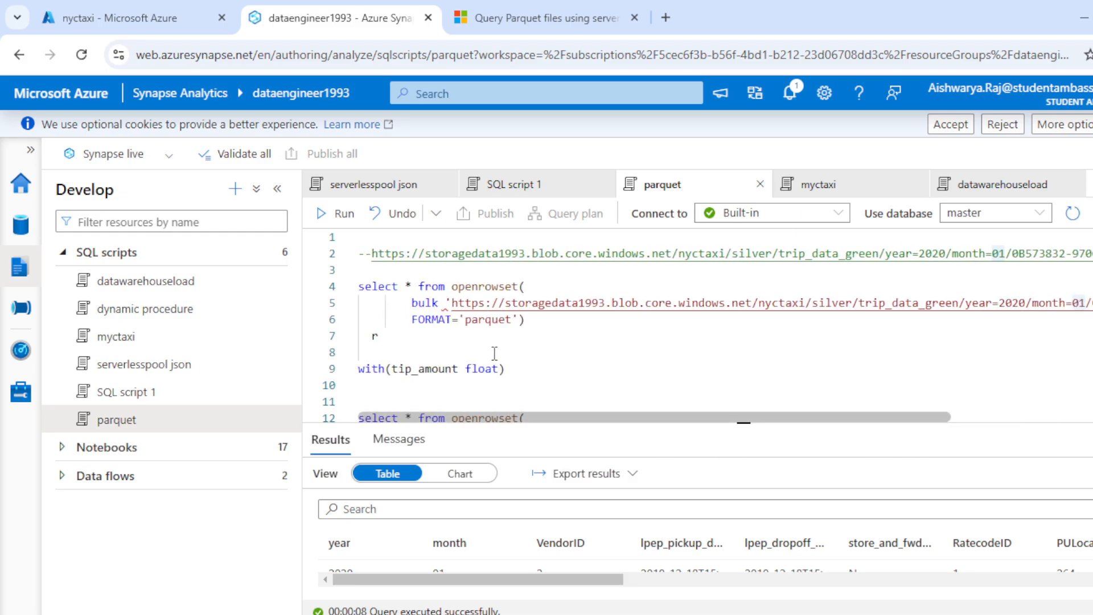
{"action": "left_click", "coordinate": [541, 318]}
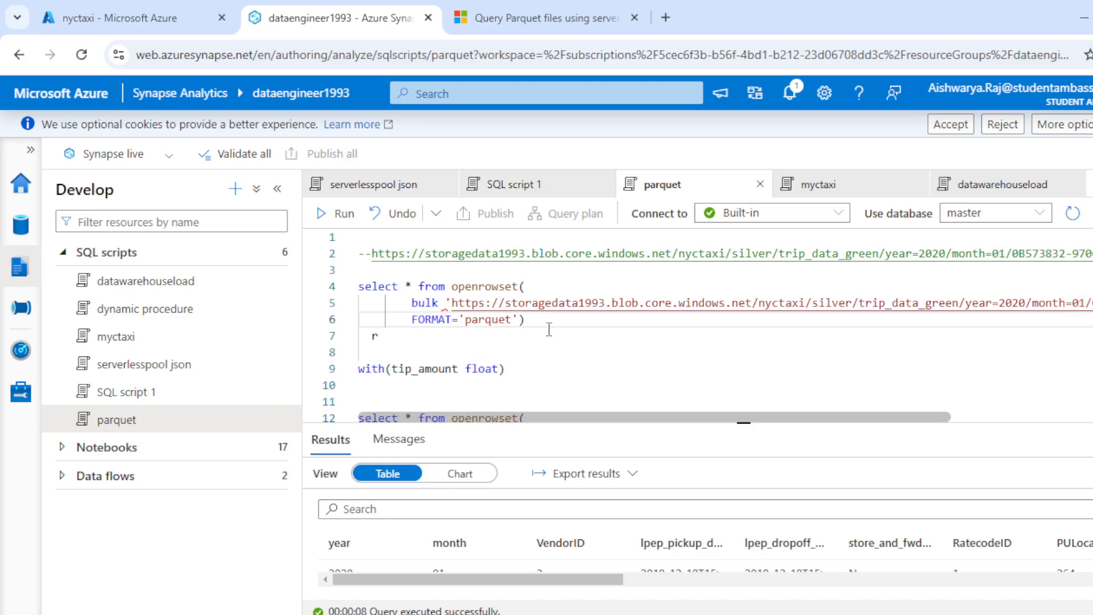
{"action": "left_click_drag", "start_coordinate": [402, 342], "coordinate": [358, 270]}
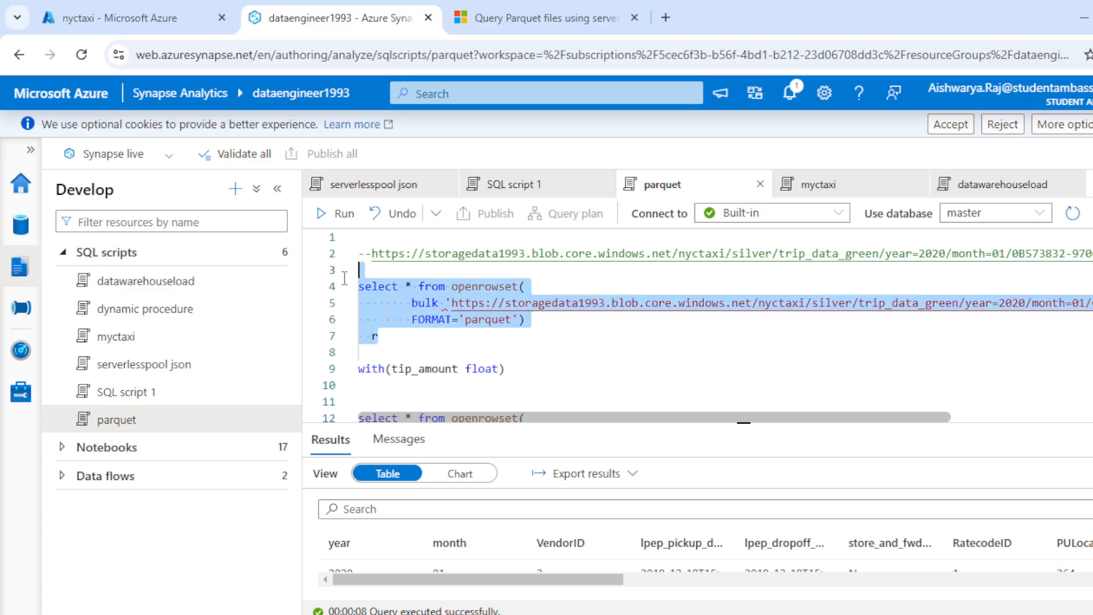
{"action": "left_click", "coordinate": [336, 214]}
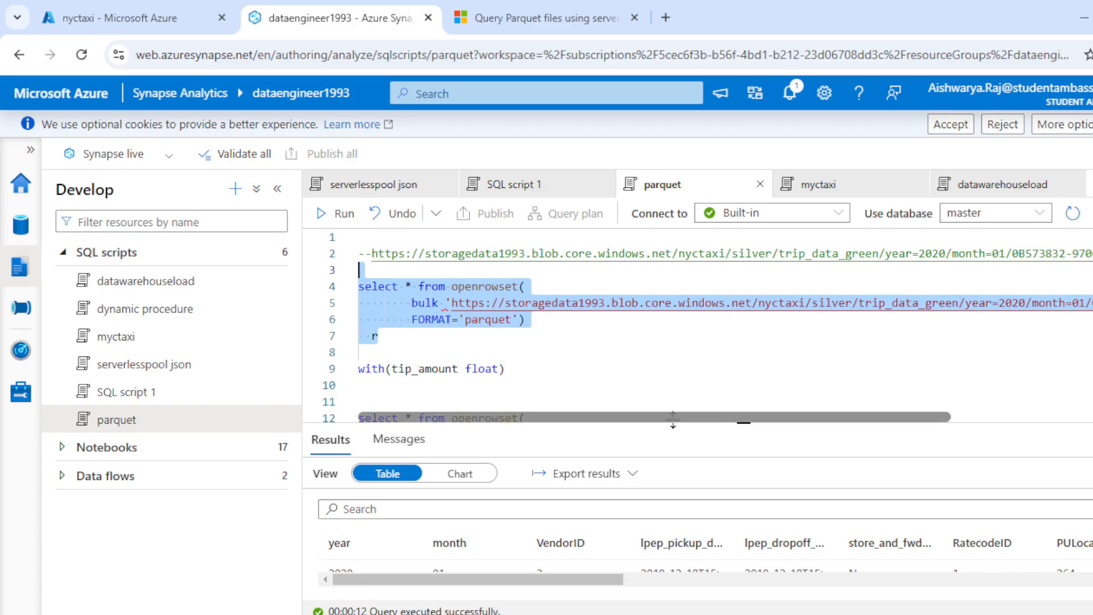
{"action": "left_click_drag", "start_coordinate": [744, 422], "coordinate": [739, 350]}
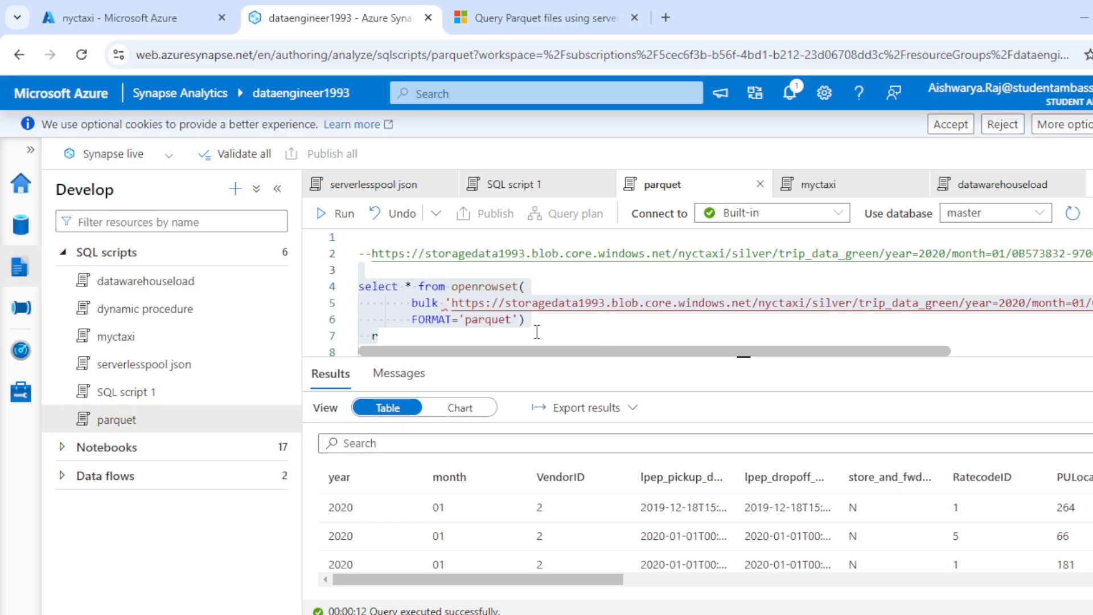
{"action": "left_click_drag", "start_coordinate": [503, 581], "coordinate": [381, 421]}
{"action": "left_click_drag", "start_coordinate": [708, 357], "coordinate": [680, 372]}
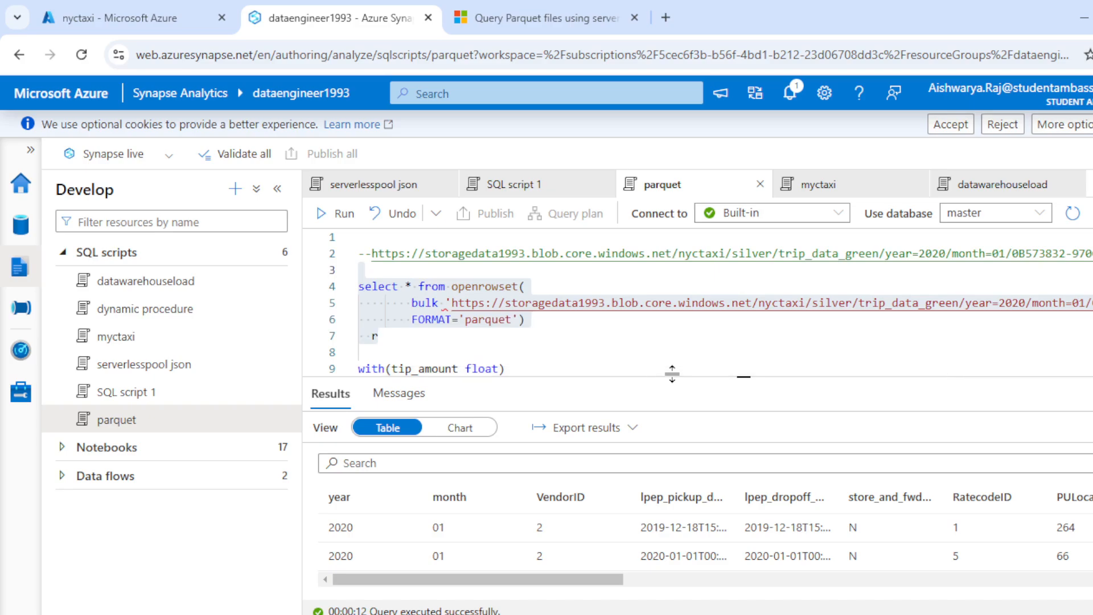
- Remove the r alias and blank lines so the WITH clause directly follows the first query's FORMAT line
{"action": "left_click", "coordinate": [457, 335]}
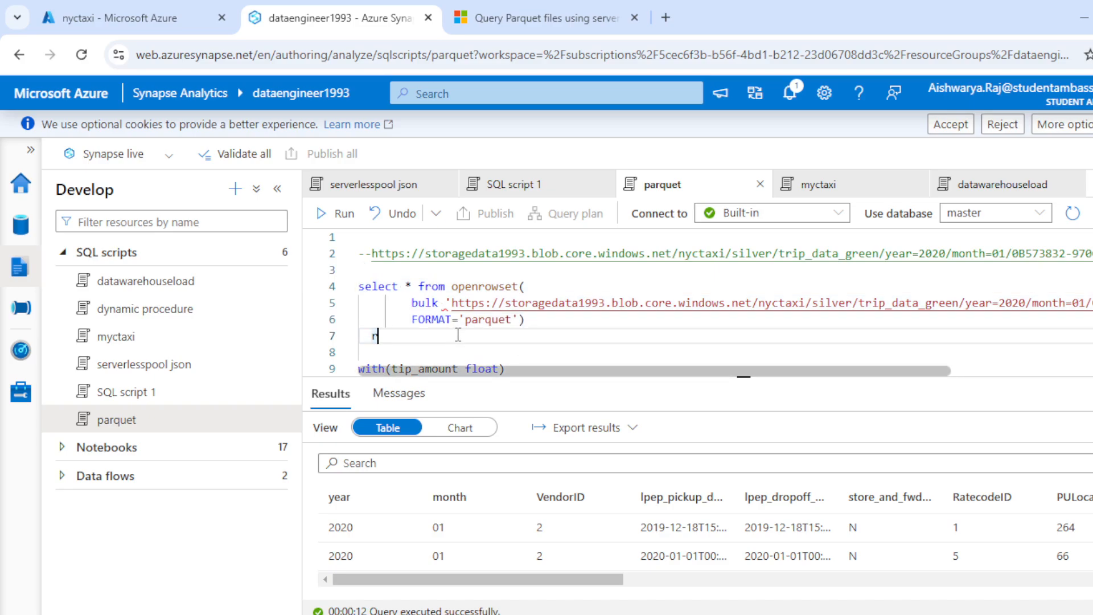
{"action": "key", "text": "BackSpace"}
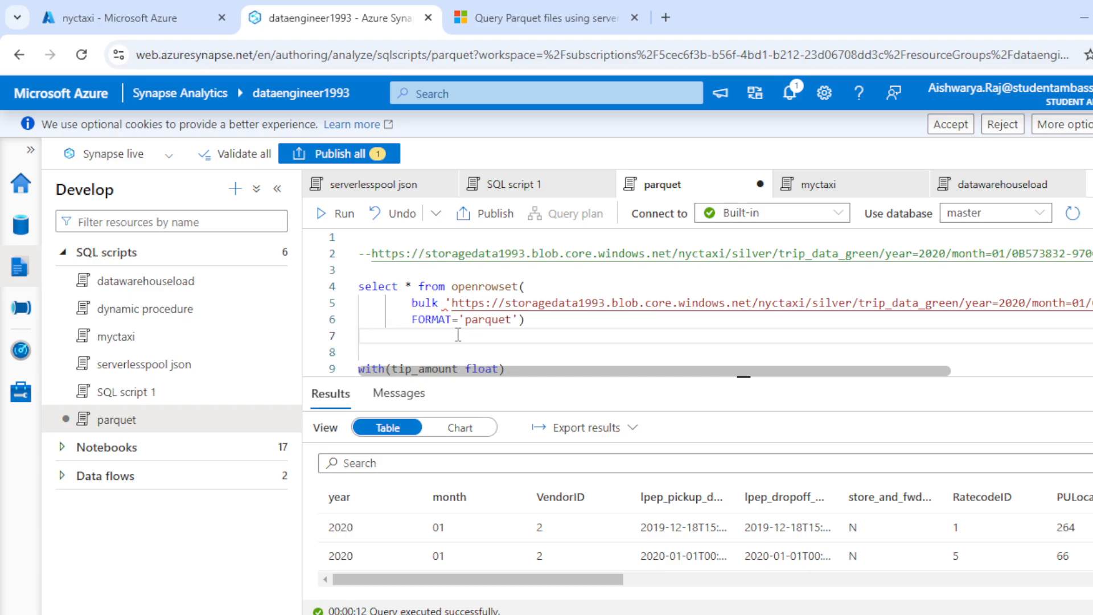
{"action": "key", "text": "Down"}
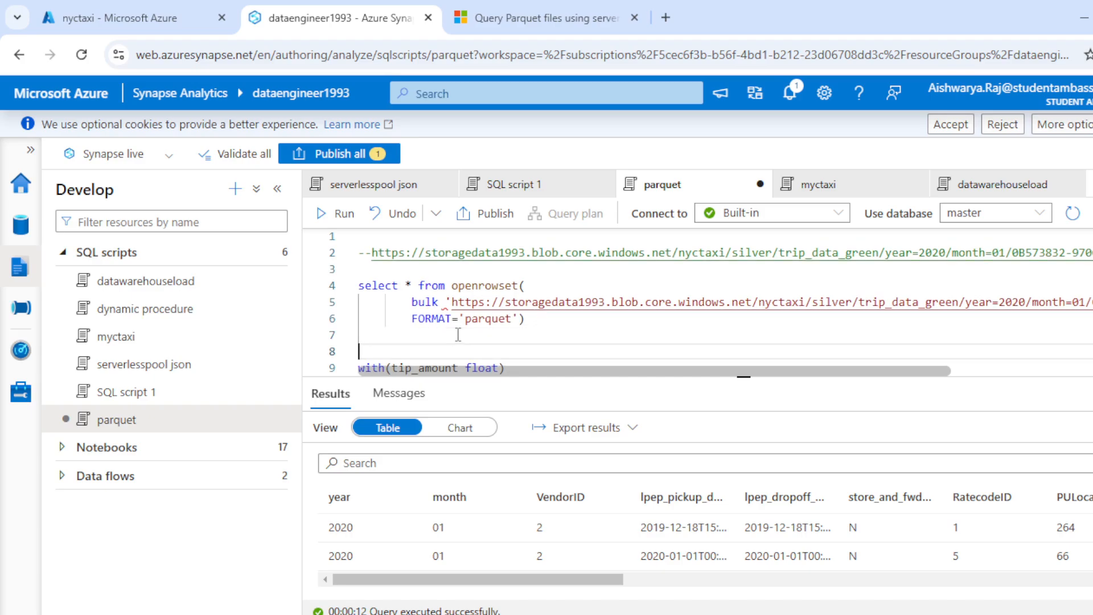
{"action": "key", "text": "BackSpace"}
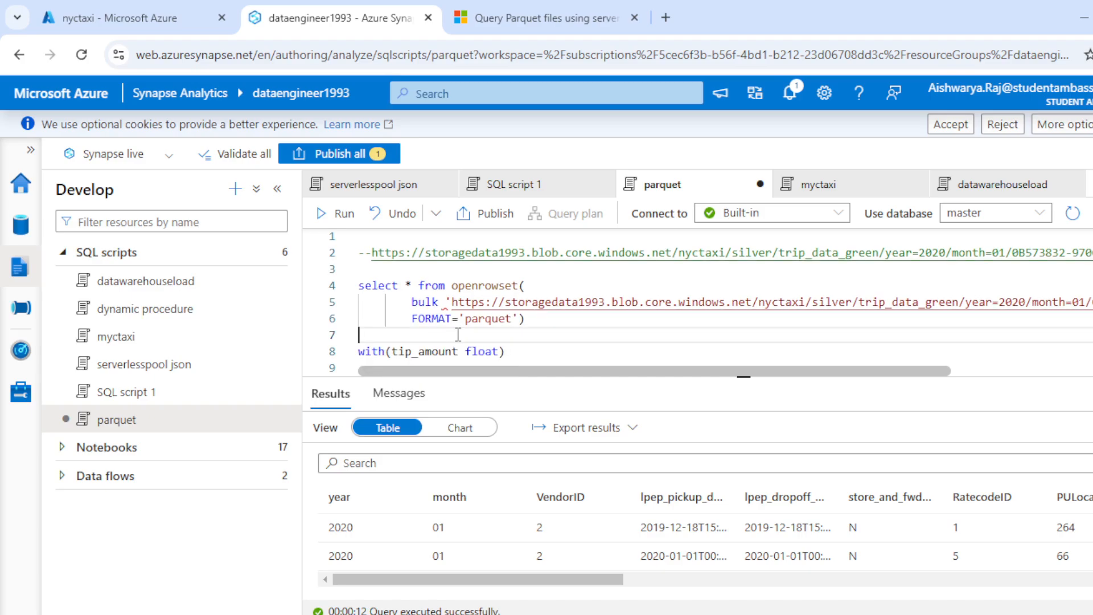
{"action": "key", "text": "BackSpace"}
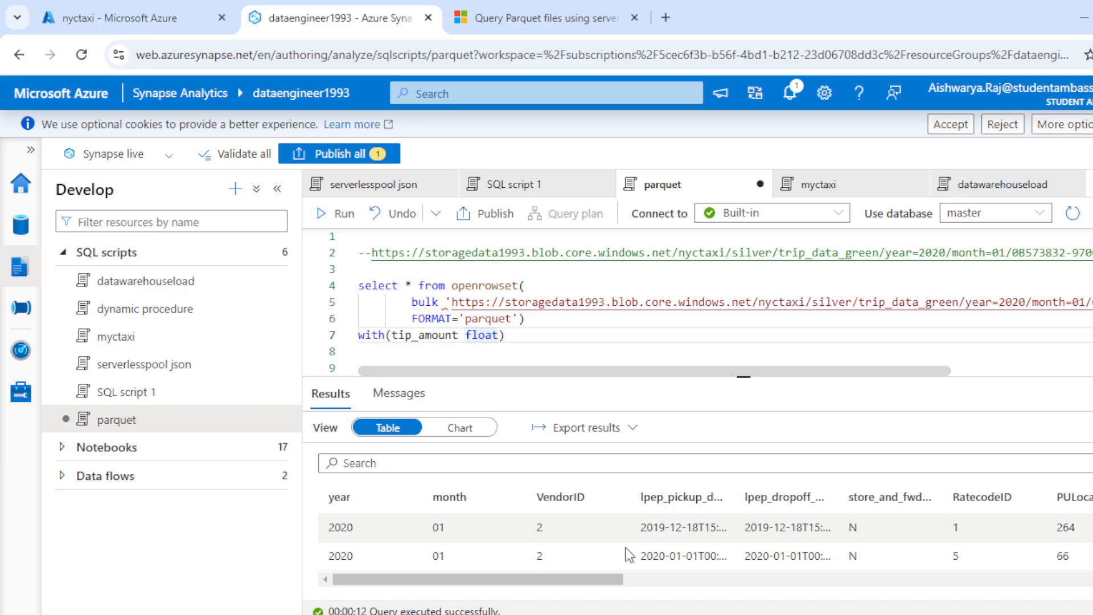
- Add fare_amount float and extra float to the first query's WITH clause after tip_amount float
{"action": "left_click_drag", "start_coordinate": [619, 579], "coordinate": [881, 581]}
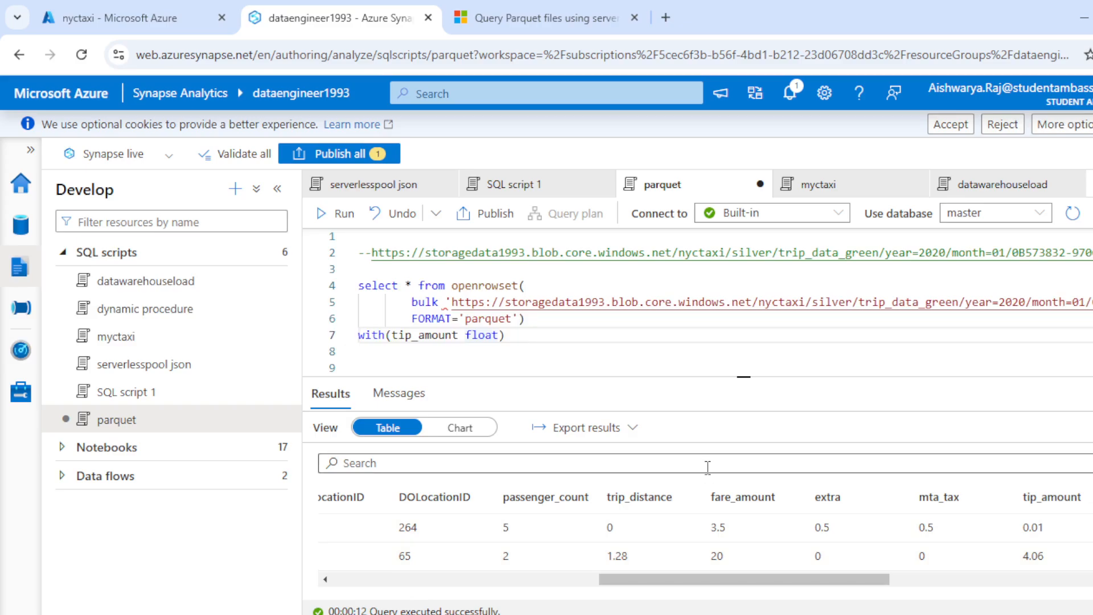
{"action": "left_click", "coordinate": [498, 335]}
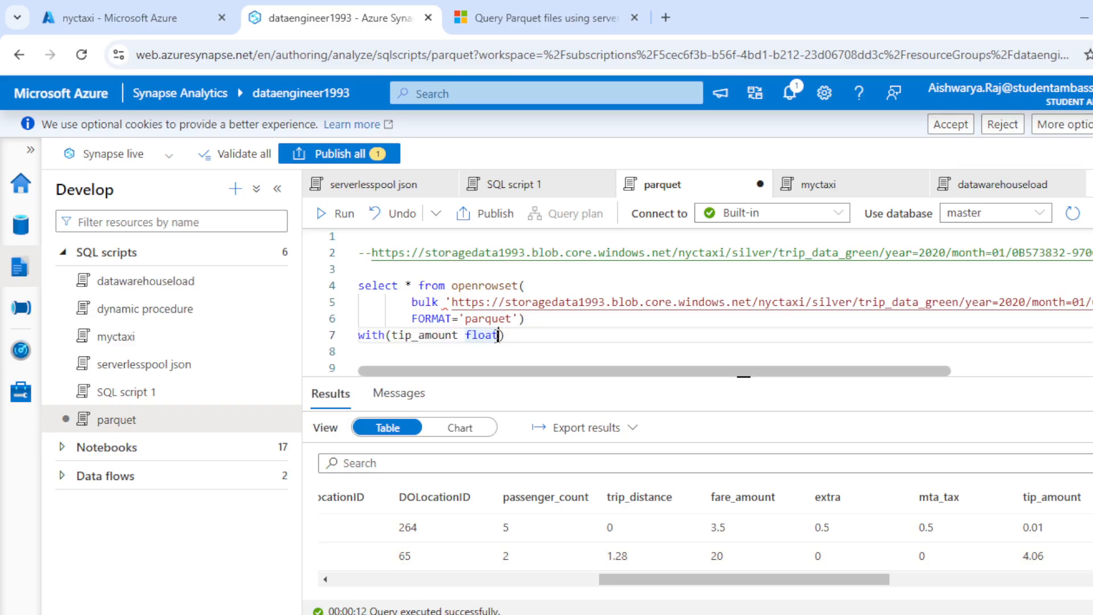
{"action": "type", "text": ",fare_amount"}
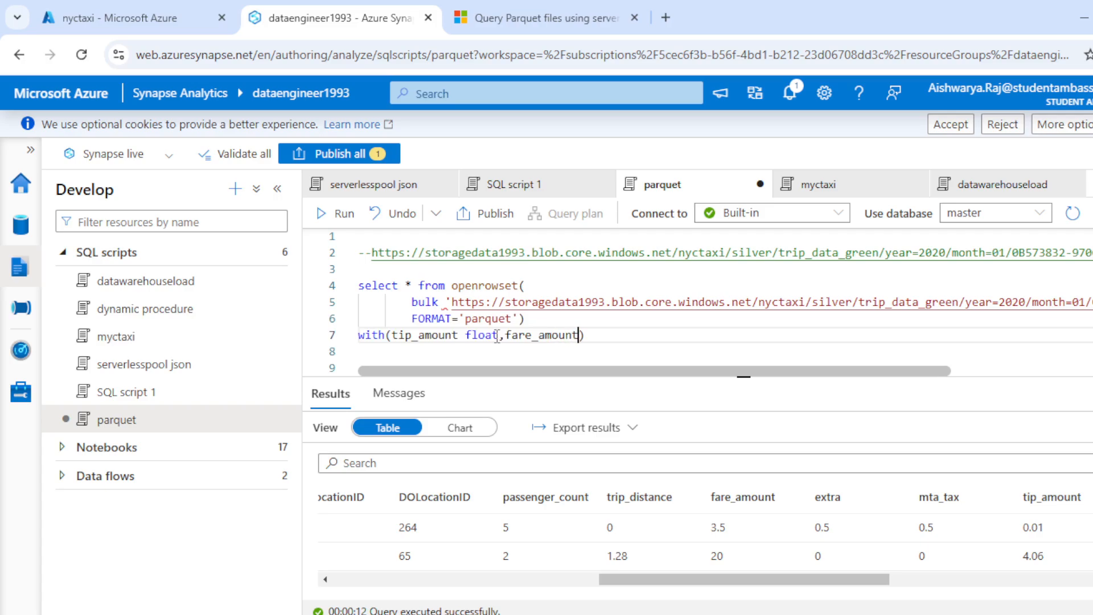
{"action": "type", "text": " float"}
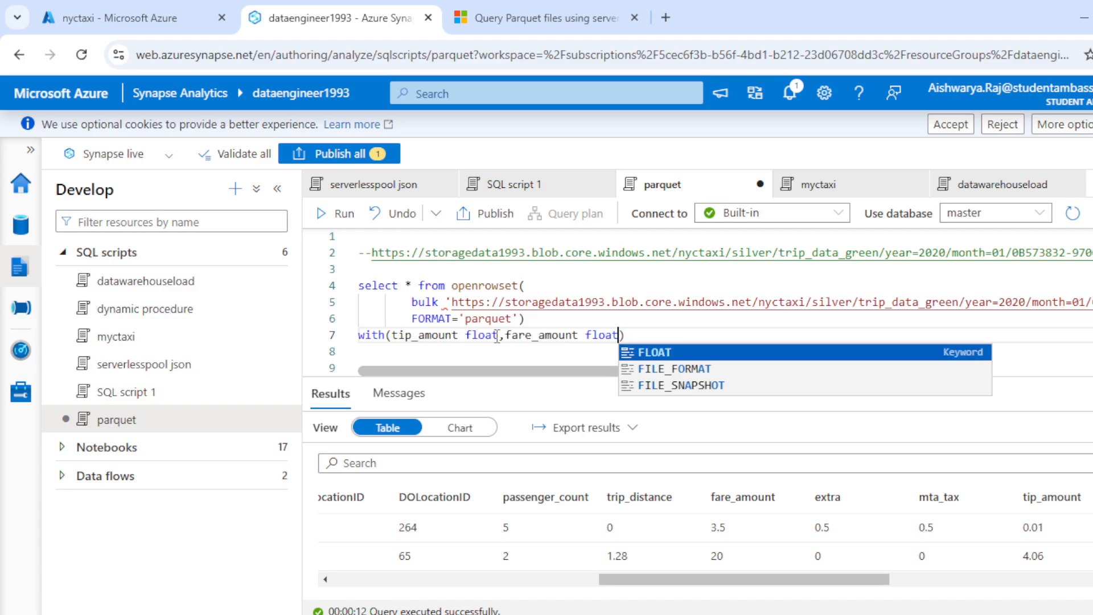
{"action": "type", "text": ",extra float"}
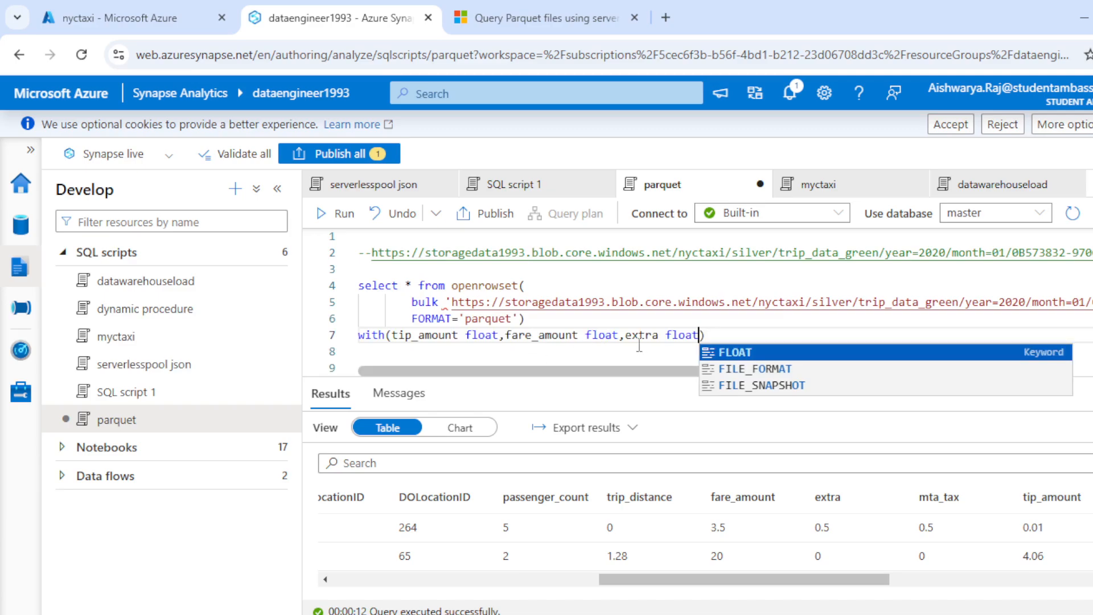
- Append the alias r after the WITH clause and run only the first query
{"action": "left_click", "coordinate": [722, 338]}
{"action": "type", "text": "r"}
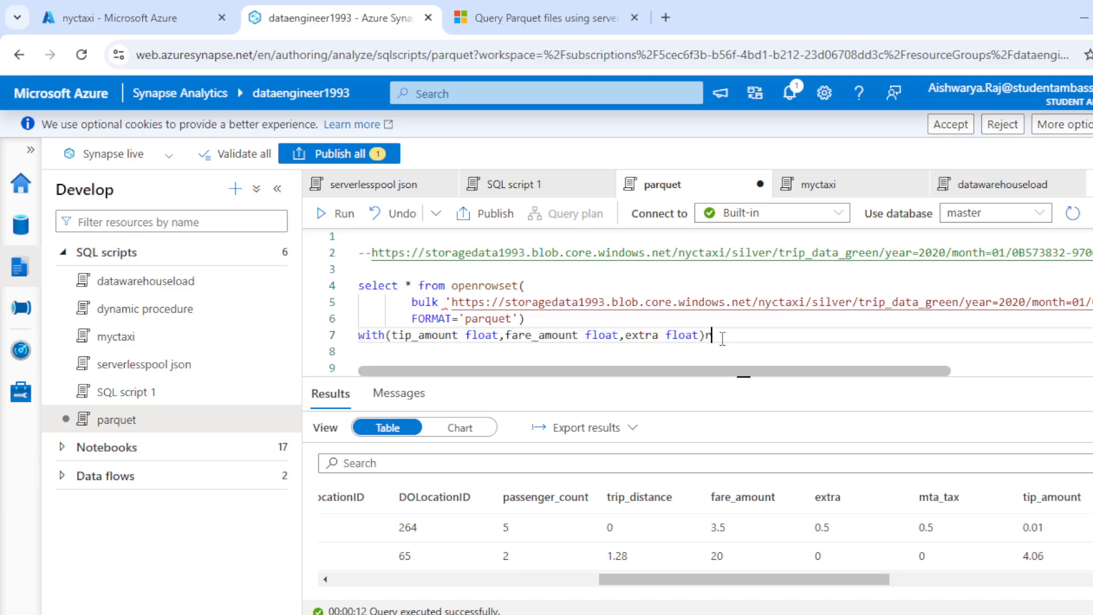
{"action": "left_click_drag", "start_coordinate": [722, 338], "coordinate": [345, 280]}
{"action": "left_click", "coordinate": [337, 221]}
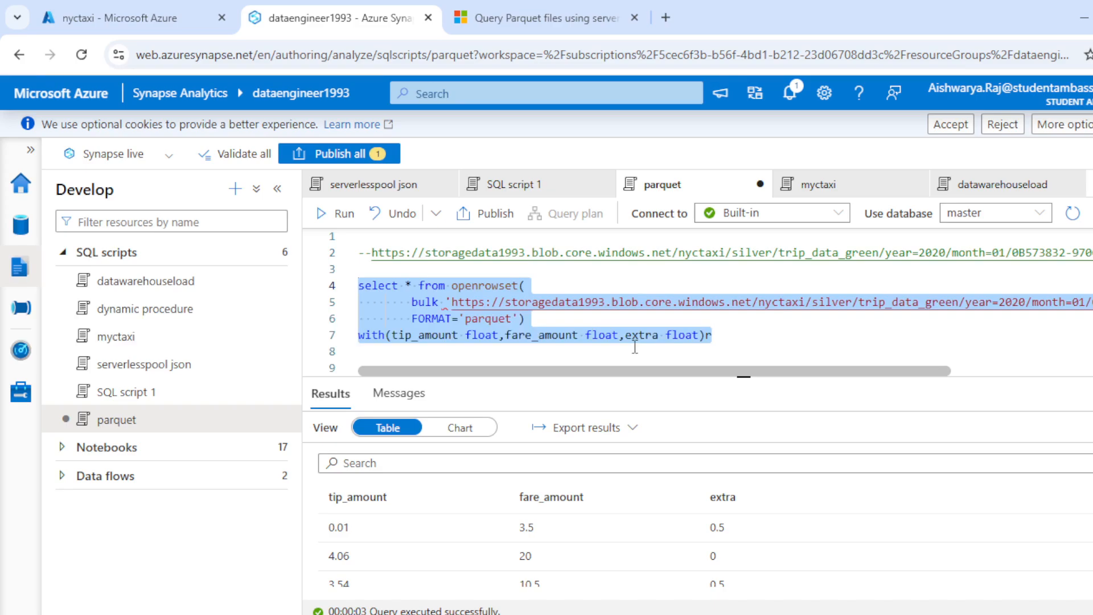
- Review the first query with and without its WITH clause, and enlarge the script editor to reveal the second query
{"action": "left_click", "coordinate": [547, 319]}
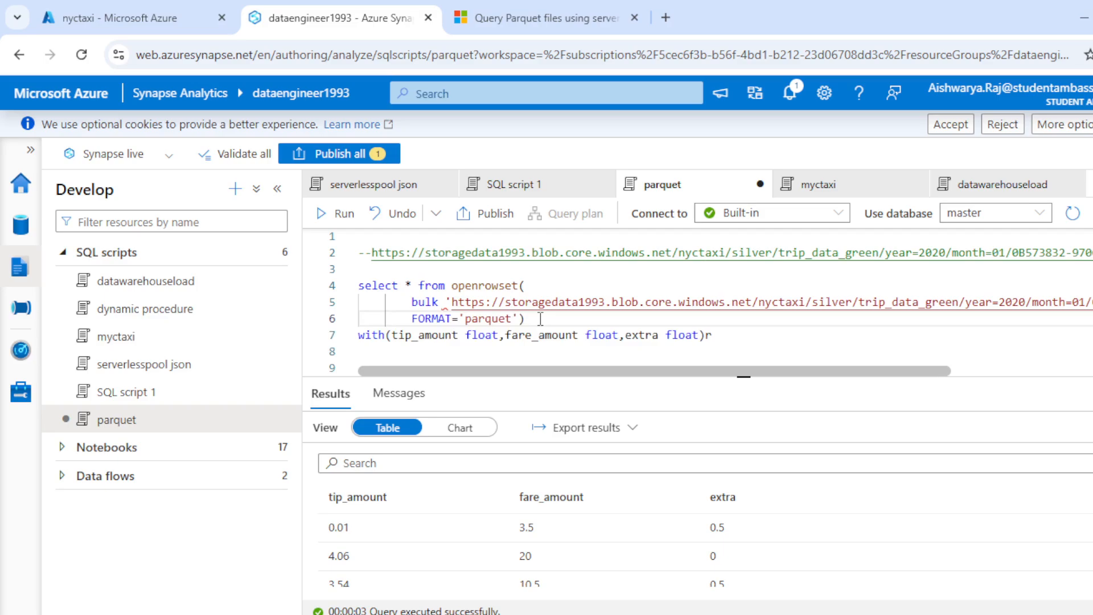
{"action": "left_click_drag", "start_coordinate": [540, 319], "coordinate": [350, 288]}
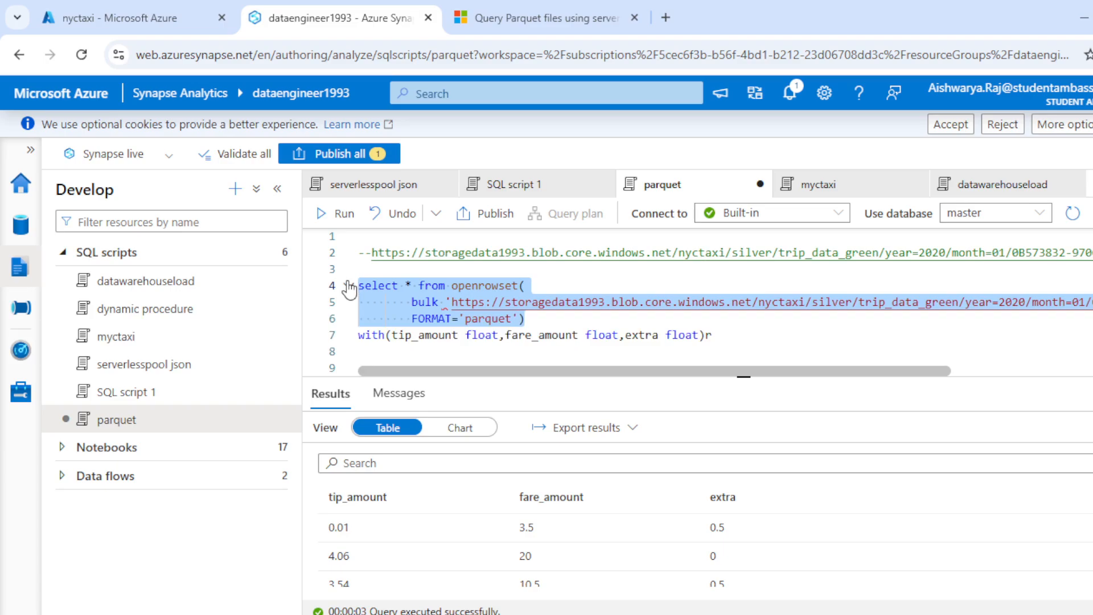
{"action": "left_click", "coordinate": [535, 318]}
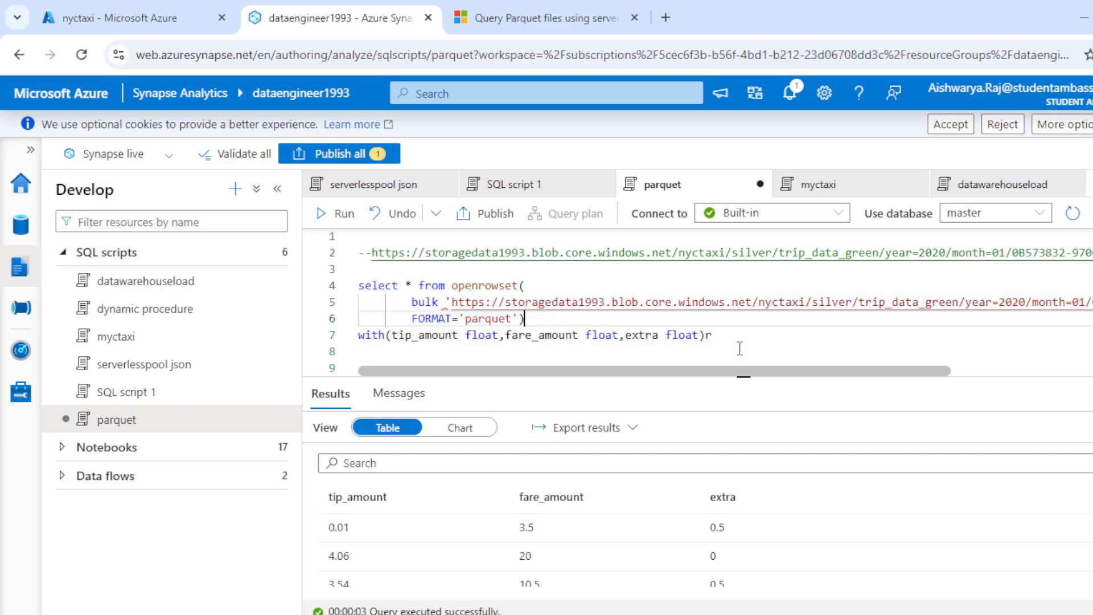
{"action": "left_click_drag", "start_coordinate": [713, 335], "coordinate": [358, 283]}
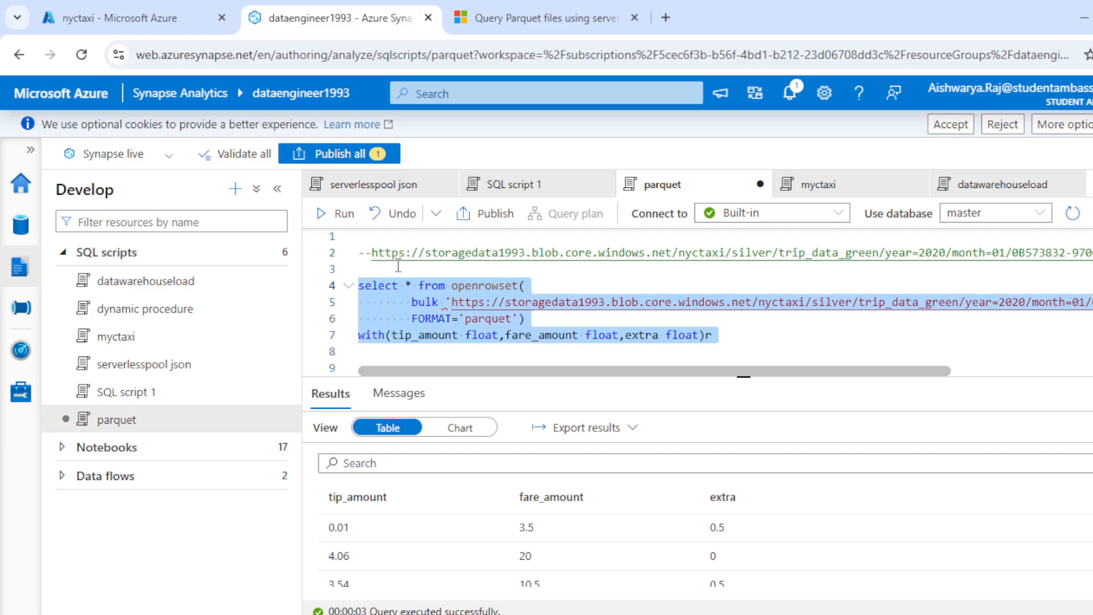
{"action": "left_click", "coordinate": [743, 379]}
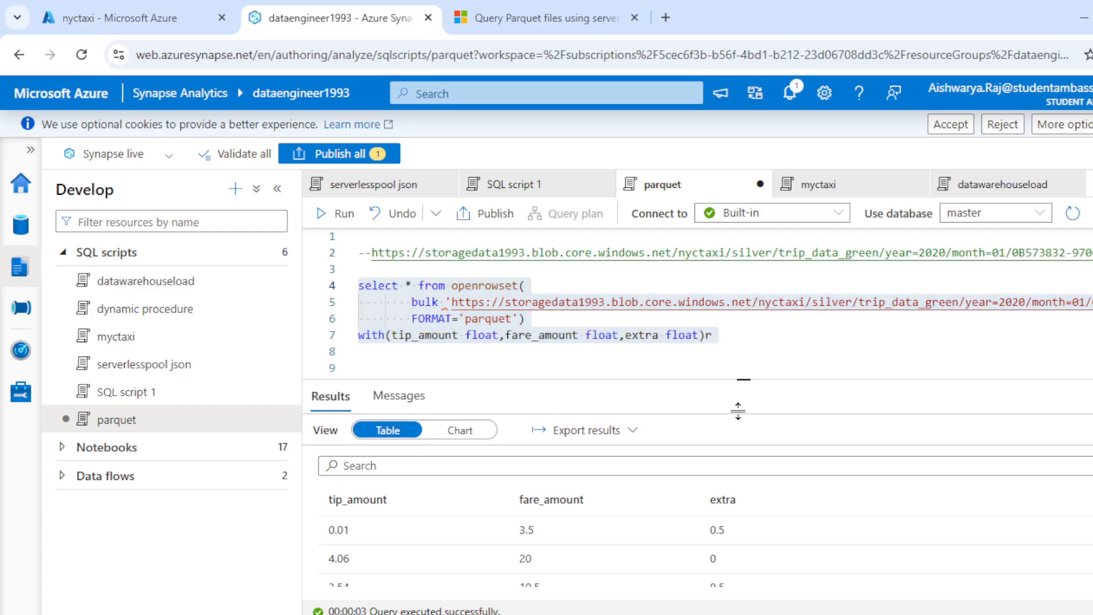
{"action": "left_click_drag", "start_coordinate": [741, 411], "coordinate": [709, 411]}
{"action": "left_click", "coordinate": [740, 333]}
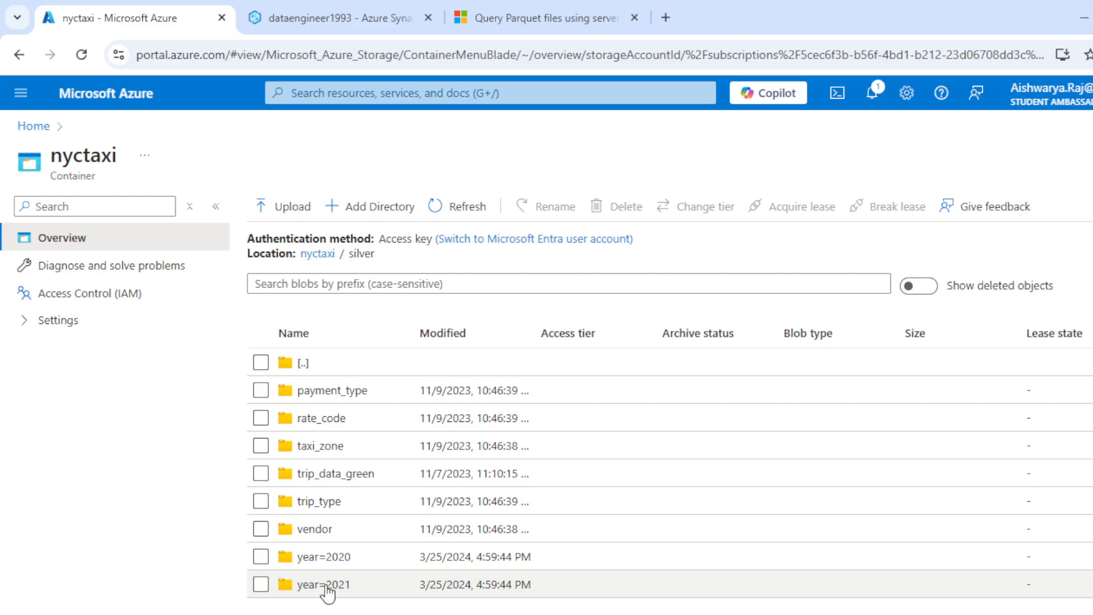
- Browse the nyctaxi container's silver folder into year=2020 and month=01 to examine the partition layout
{"action": "left_click", "coordinate": [311, 561]}
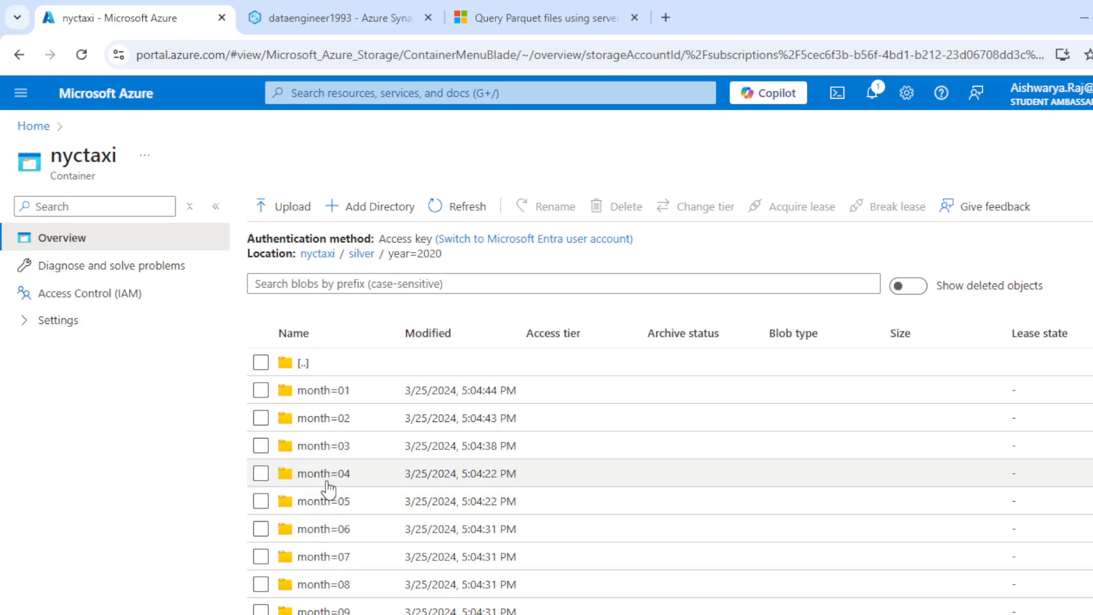
{"action": "scroll", "coordinate": [313, 456], "scroll_direction": "down", "scroll_amount": 8}
{"action": "scroll", "coordinate": [317, 488], "scroll_direction": "up", "scroll_amount": 7}
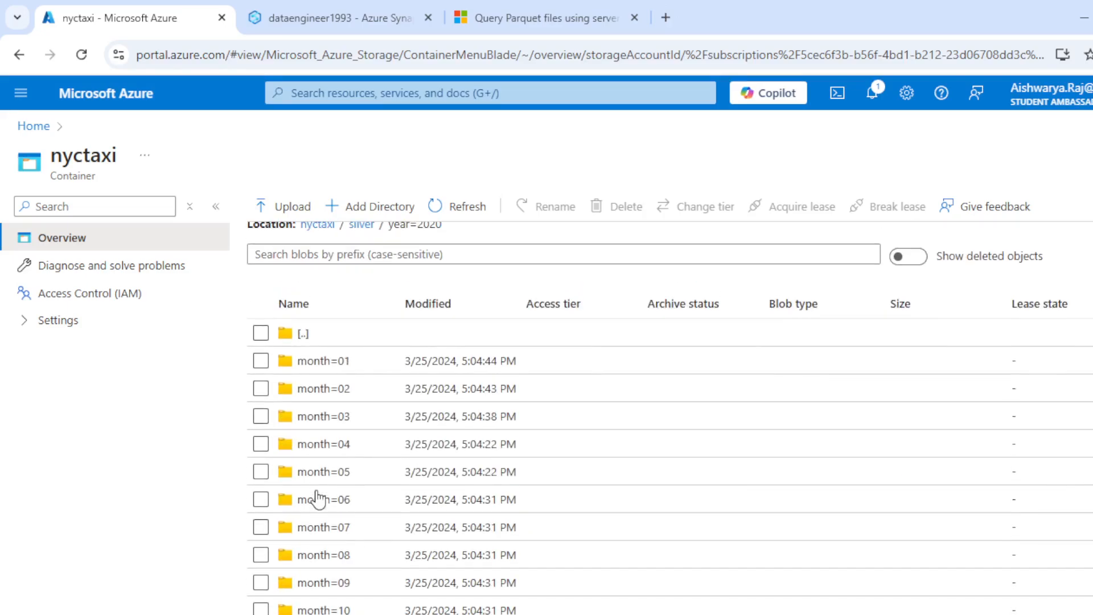
{"action": "left_click", "coordinate": [320, 363]}
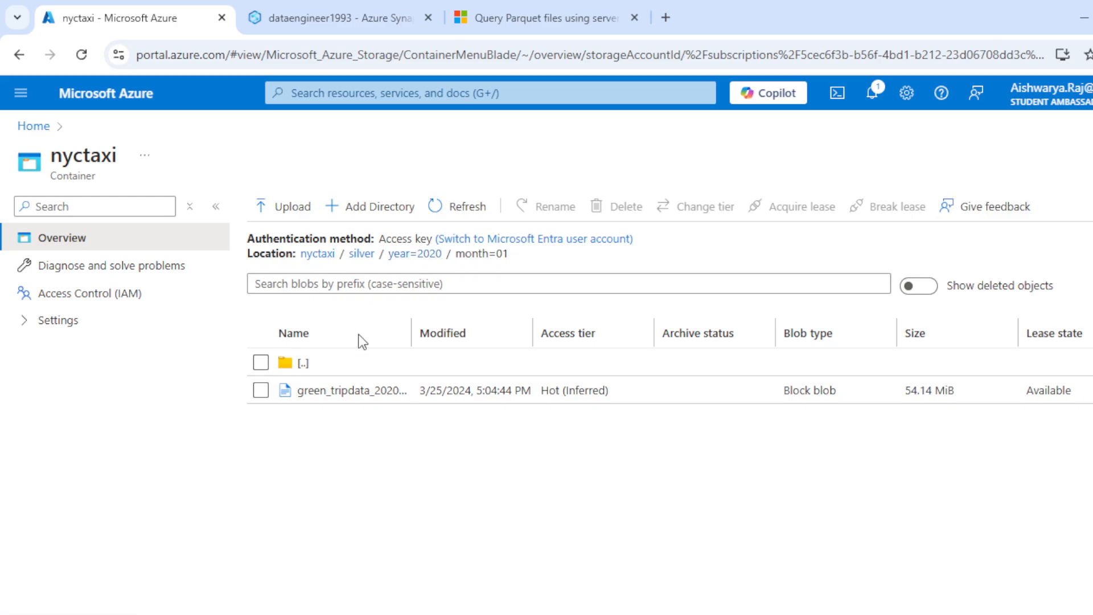
- Switch back to the parquet script in Synapse and examine the second query's year=*/month=* wildcard path
{"action": "left_click", "coordinate": [322, 18]}
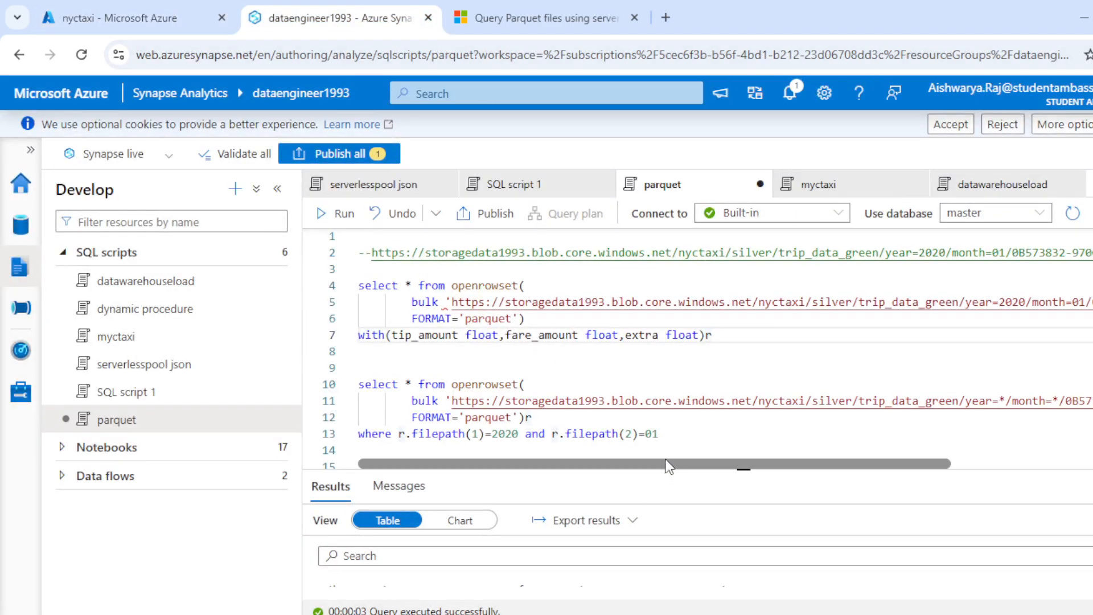
{"action": "left_click_drag", "start_coordinate": [669, 466], "coordinate": [499, 520]}
{"action": "left_click_drag", "start_coordinate": [542, 418], "coordinate": [316, 368]}
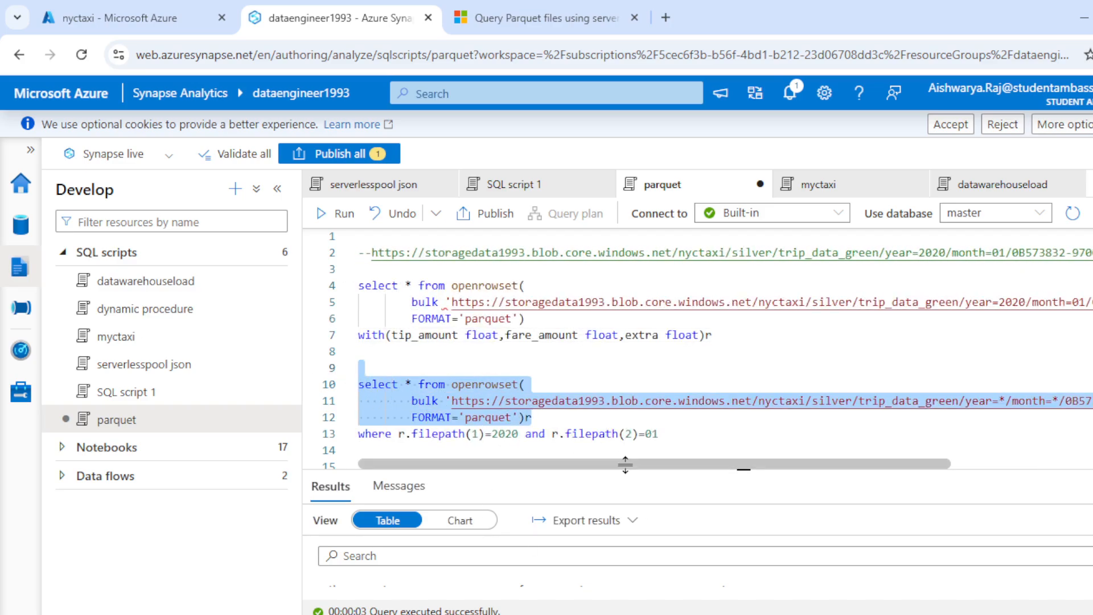
{"action": "left_click_drag", "start_coordinate": [637, 461], "coordinate": [843, 469]}
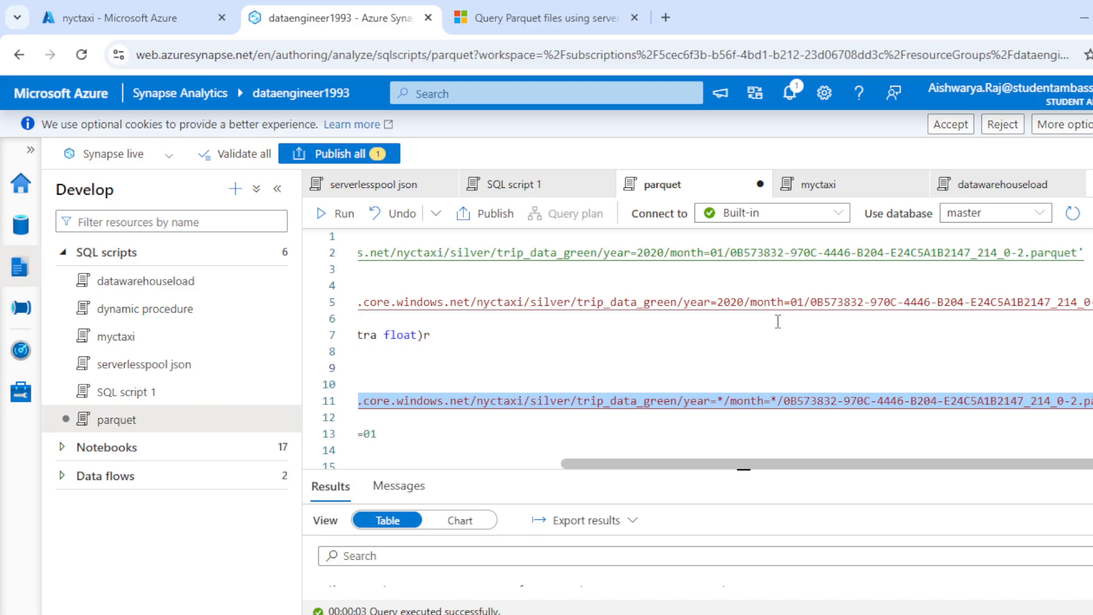
- Rerun only the first query with its tip_amount, fare_amount and extra columns
{"action": "left_click", "coordinate": [797, 457]}
{"action": "left_click_drag", "start_coordinate": [713, 336], "coordinate": [358, 285]}
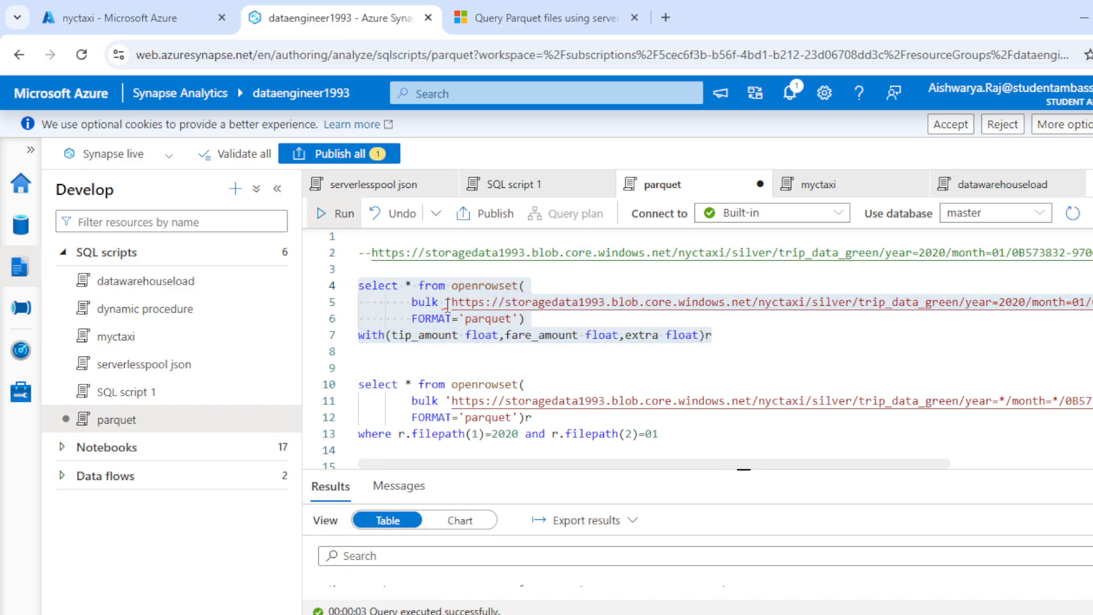
{"action": "left_click", "coordinate": [338, 214]}
- Run the second query's year=*/month=* wildcard OPENROWSET without its WHERE clause, and enlarge the script editor to show the whole query
{"action": "left_click_drag", "start_coordinate": [530, 462], "coordinate": [673, 466]}
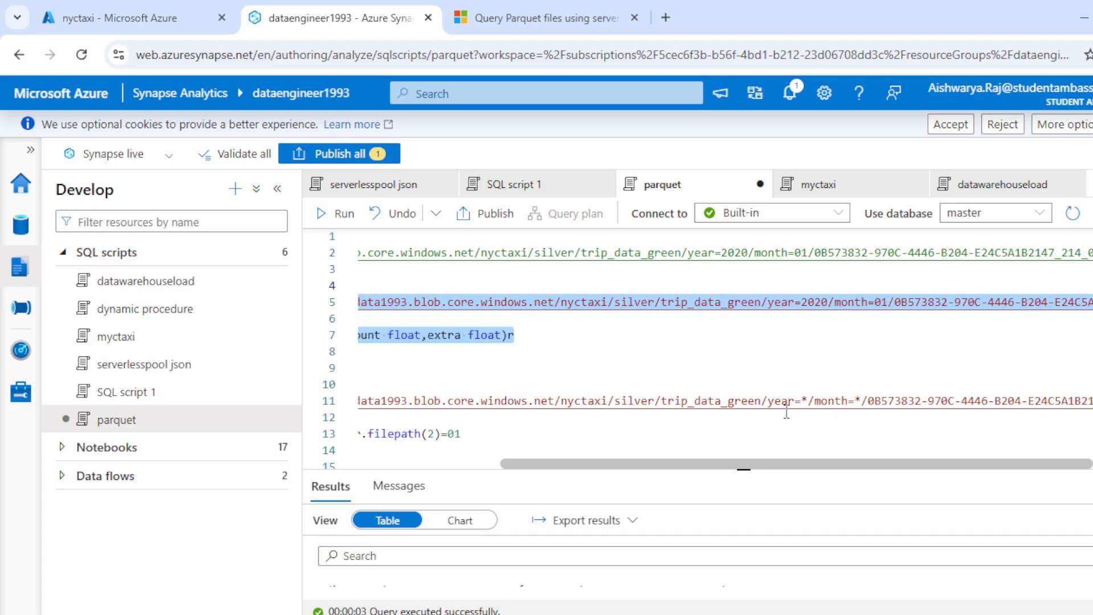
{"action": "left_click_drag", "start_coordinate": [829, 460], "coordinate": [568, 507]}
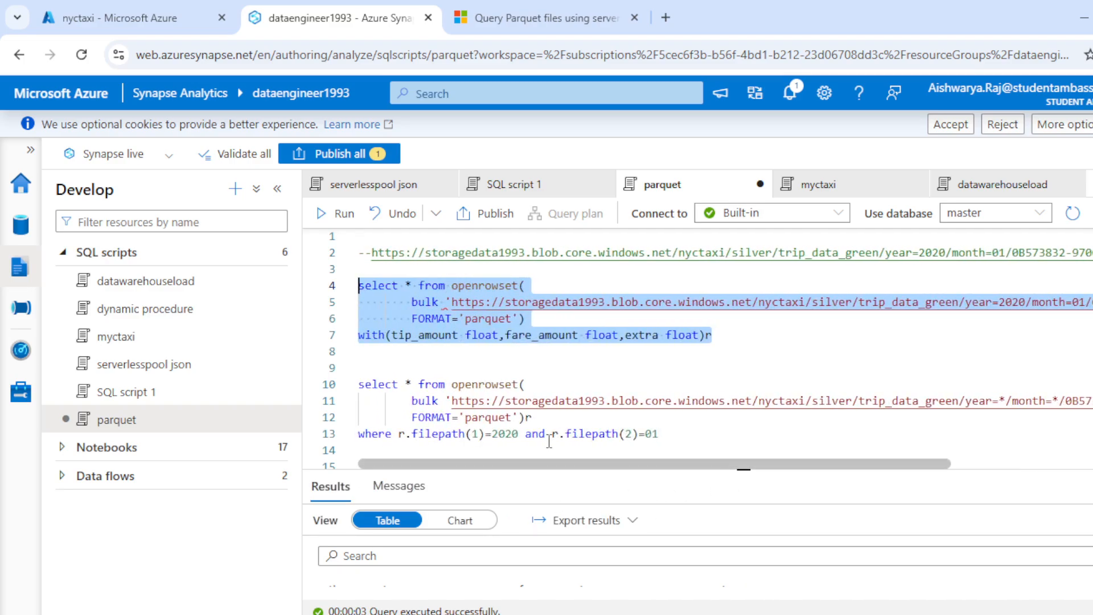
{"action": "left_click_drag", "start_coordinate": [532, 418], "coordinate": [349, 382]}
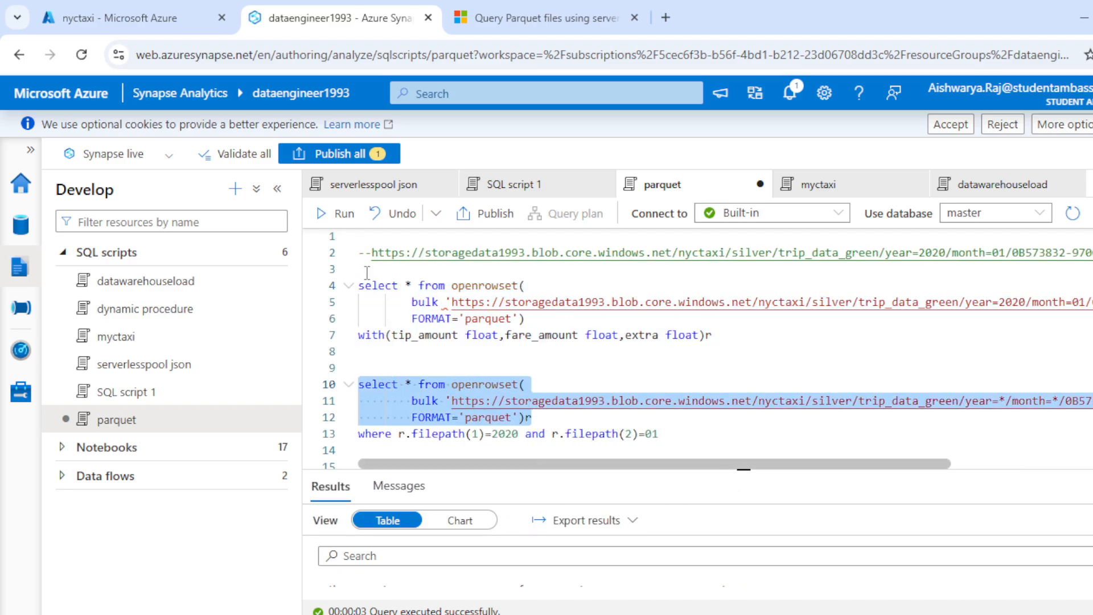
{"action": "left_click", "coordinate": [339, 214]}
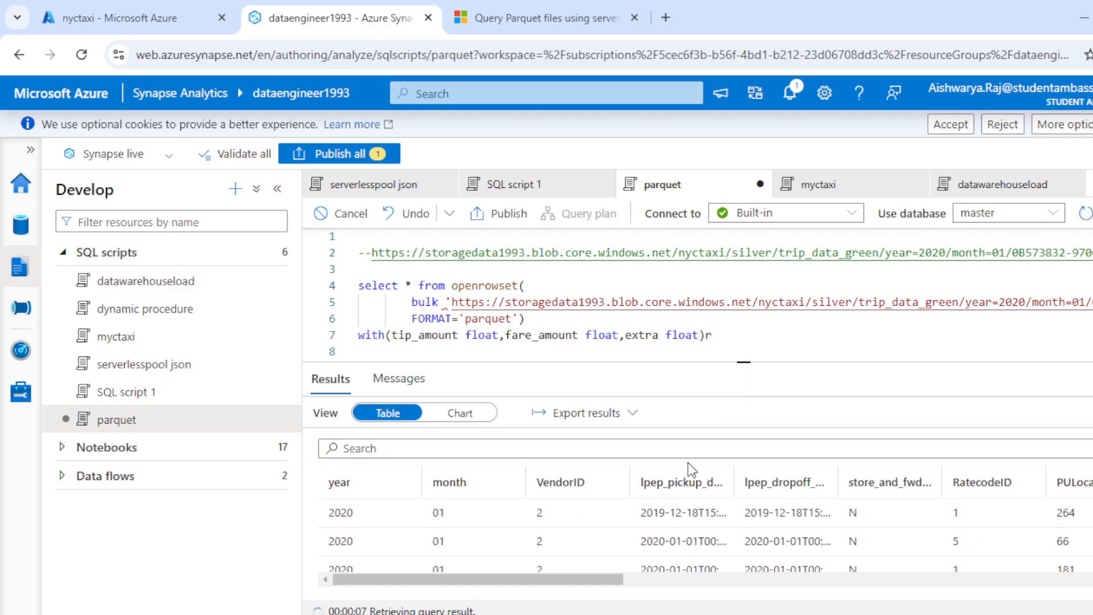
{"action": "left_click_drag", "start_coordinate": [741, 360], "coordinate": [744, 517]}
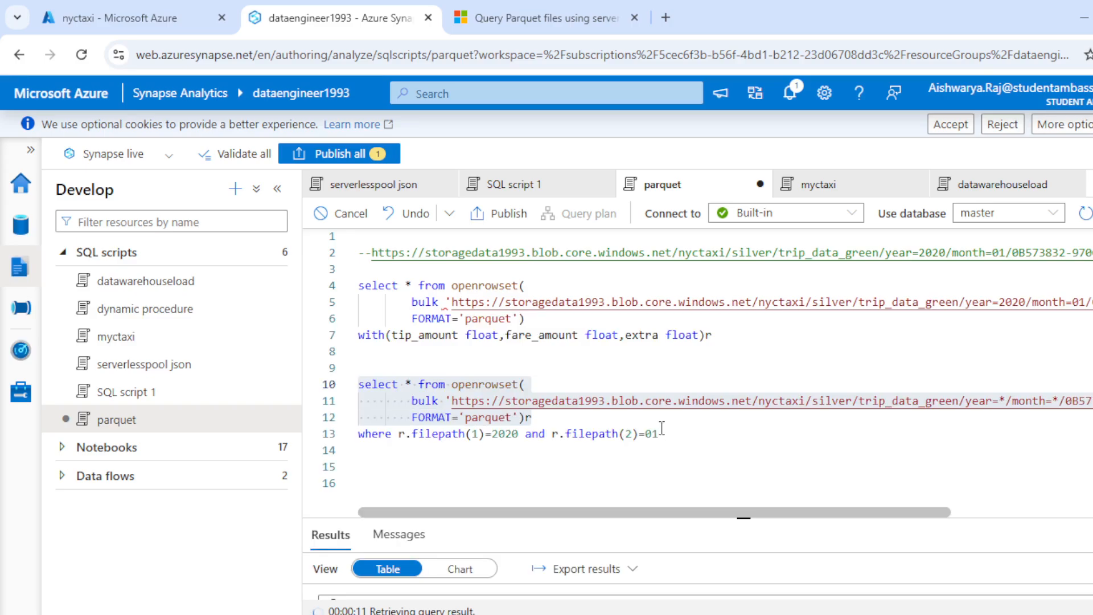
{"action": "left_click", "coordinate": [688, 448]}
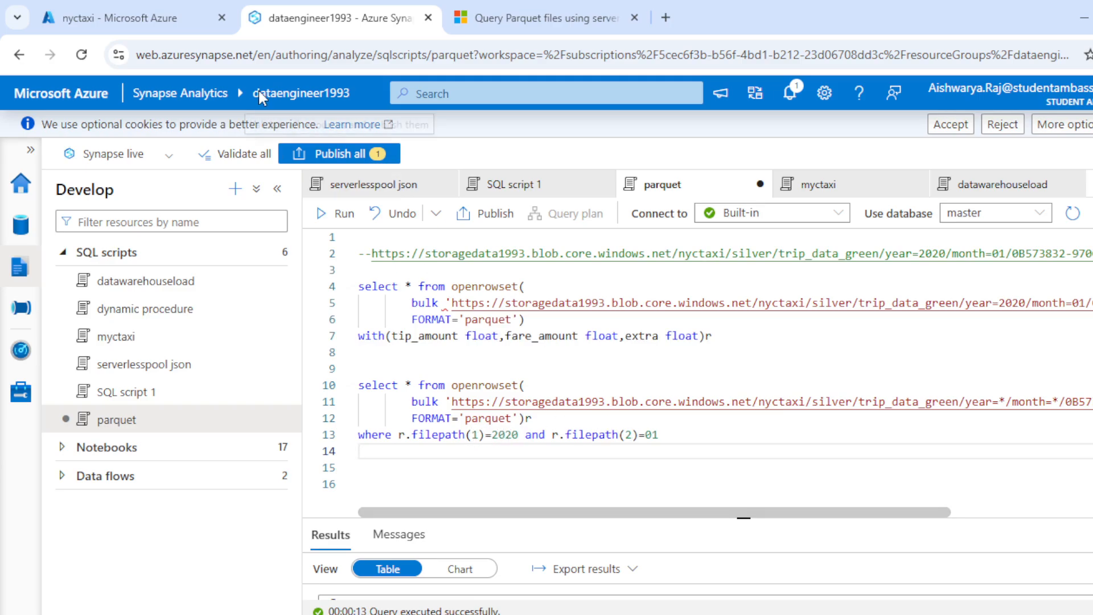
- Switch to the nyctaxi container and review the silver folder's partitions, from the year=2020 months back to silver and into year=2020/month=01
{"action": "left_click", "coordinate": [180, 23]}
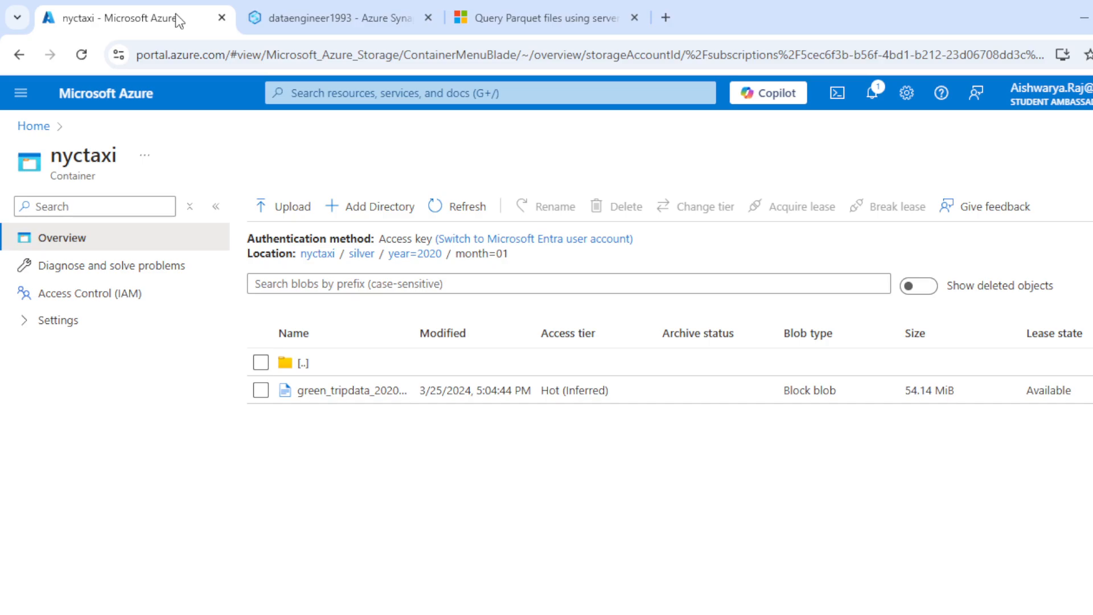
{"action": "left_click", "coordinate": [406, 255]}
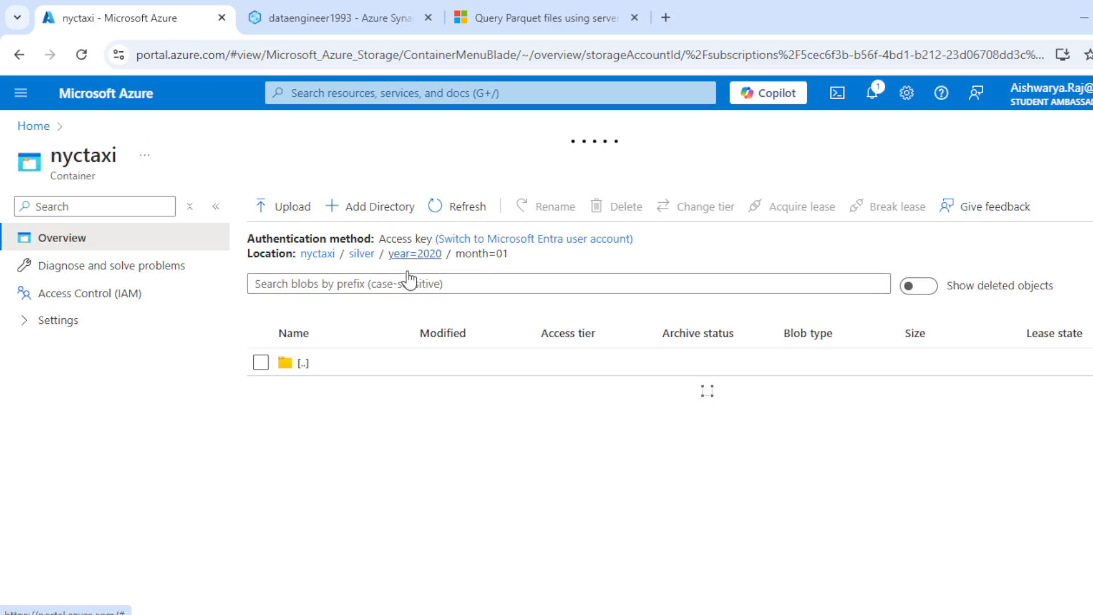
{"action": "scroll", "coordinate": [399, 401], "scroll_direction": "down", "scroll_amount": 7}
{"action": "scroll", "coordinate": [398, 401], "scroll_direction": "up", "scroll_amount": 7}
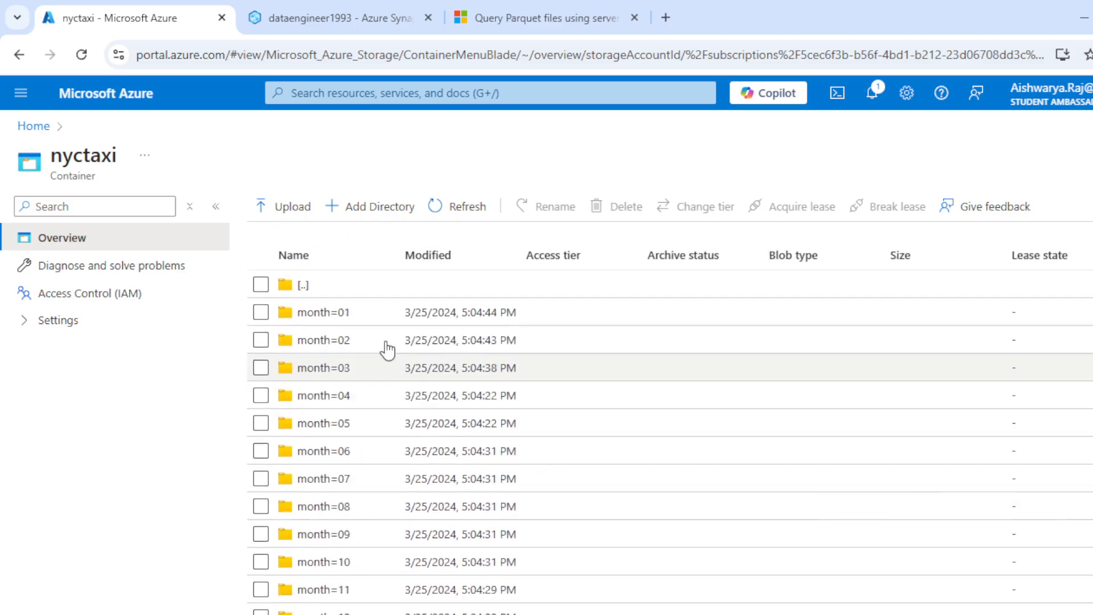
{"action": "left_click", "coordinate": [363, 254]}
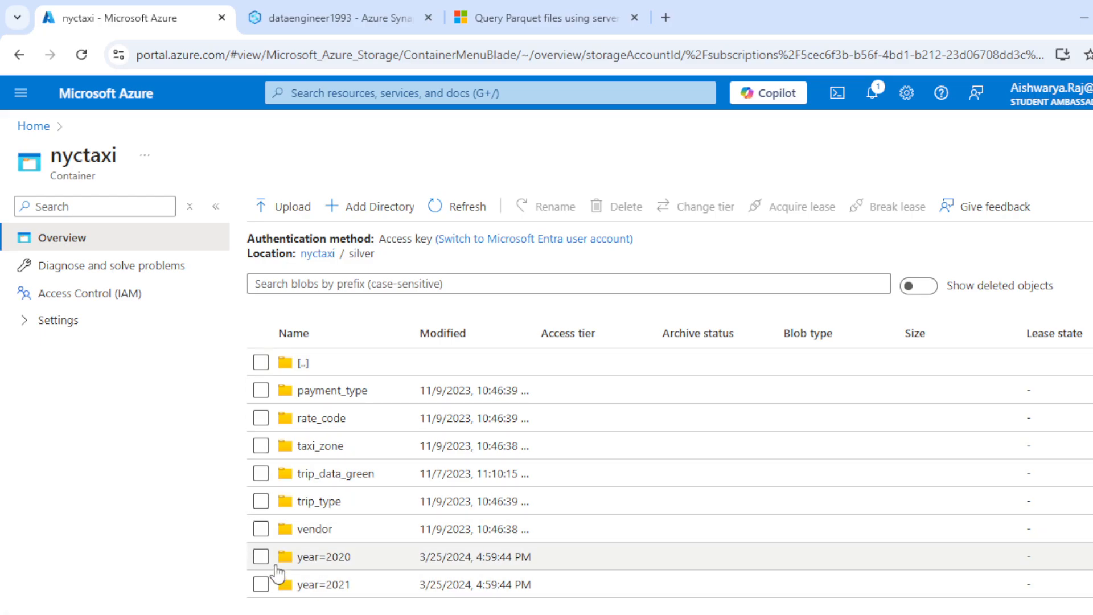
{"action": "left_click", "coordinate": [316, 560]}
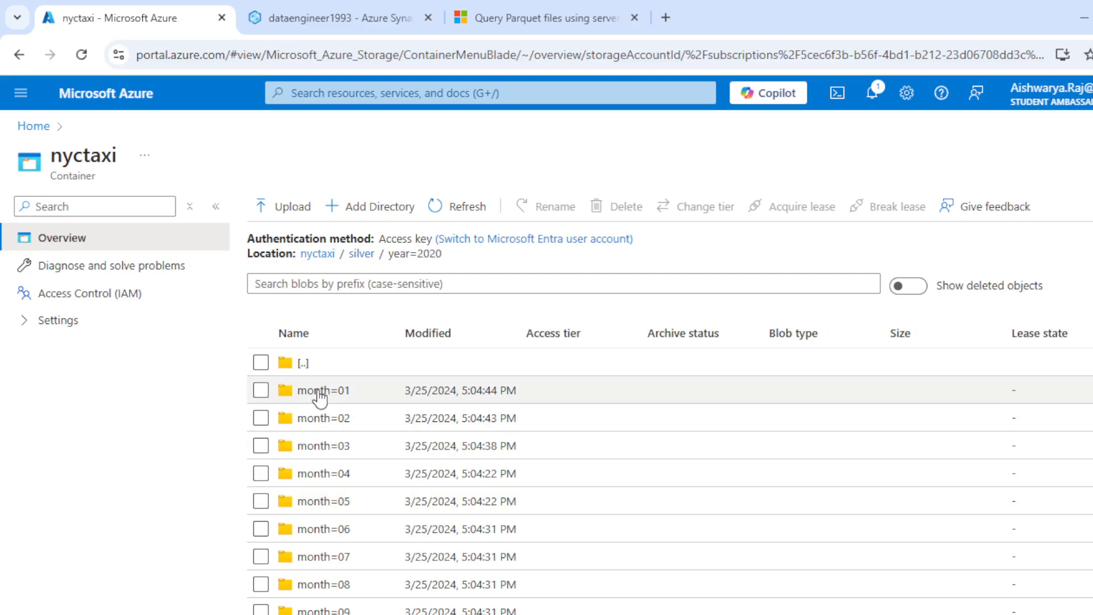
{"action": "left_click", "coordinate": [320, 393]}
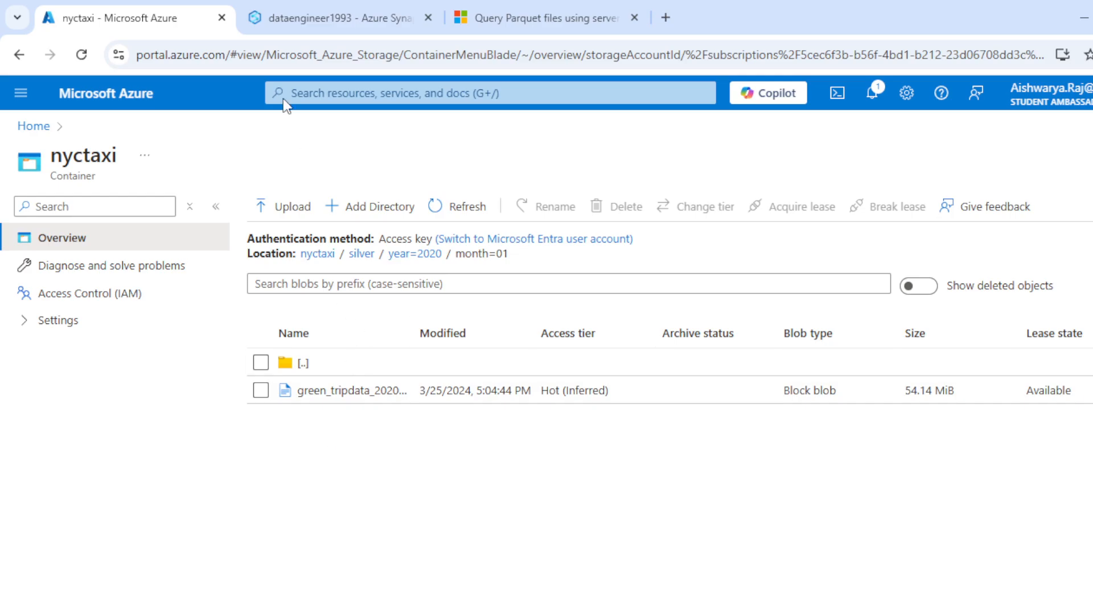
- Return to the Synapse parquet script and run the complete second query, filtered by r.filepath(1)=2020 and r.filepath(2)=01, with a taller results area
{"action": "left_click", "coordinate": [366, 9]}
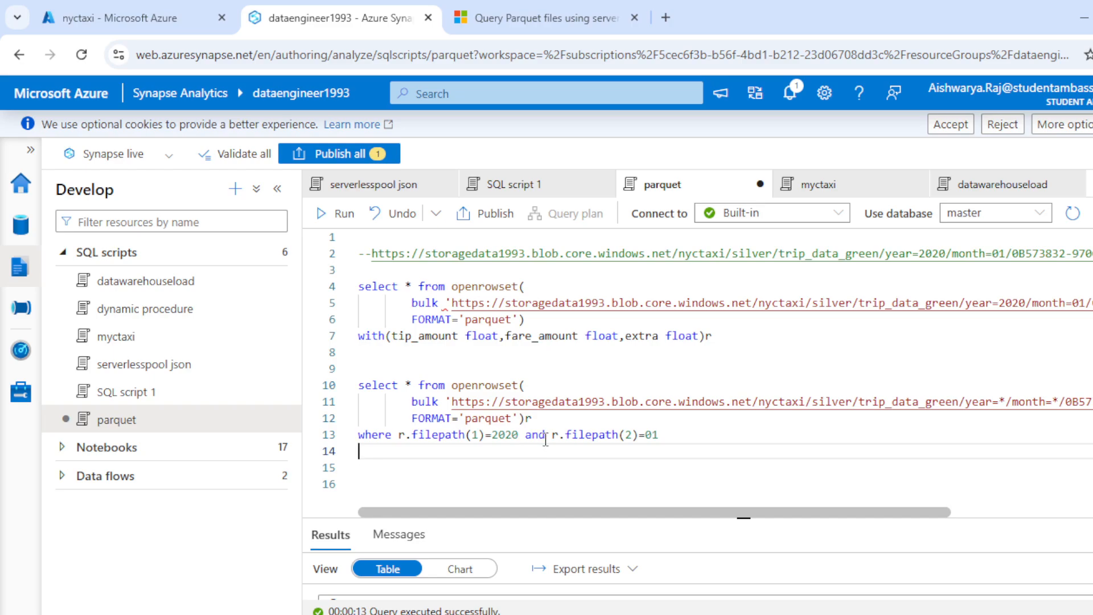
{"action": "left_click", "coordinate": [663, 434]}
{"action": "left_click_drag", "start_coordinate": [659, 435], "coordinate": [318, 364]}
{"action": "left_click", "coordinate": [341, 216]}
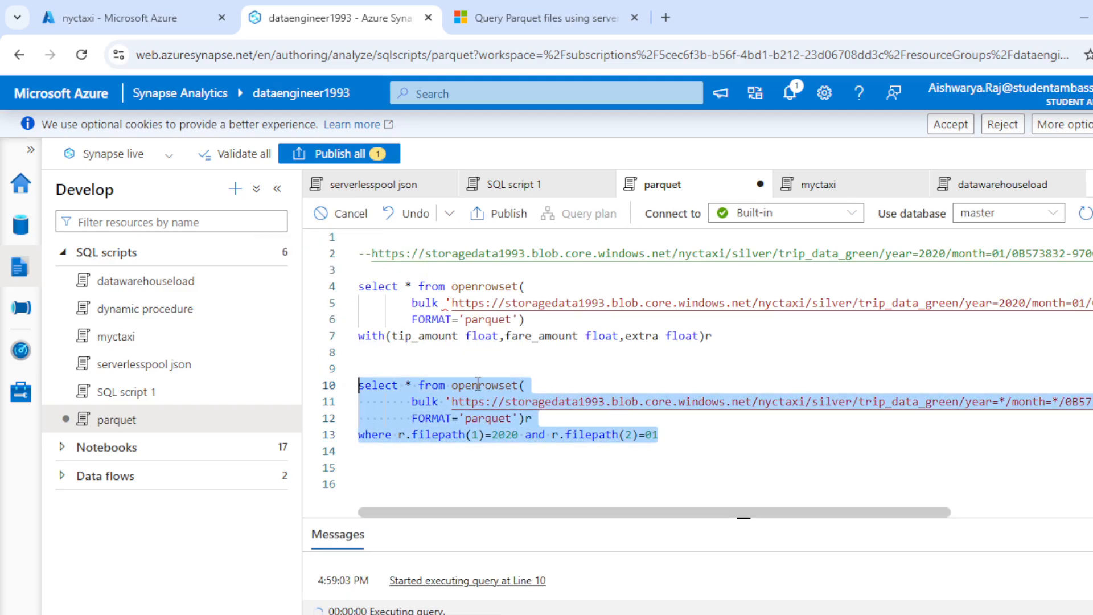
{"action": "left_click_drag", "start_coordinate": [748, 518], "coordinate": [740, 422]}
{"action": "scroll", "coordinate": [609, 373], "scroll_direction": "down", "scroll_amount": 1}
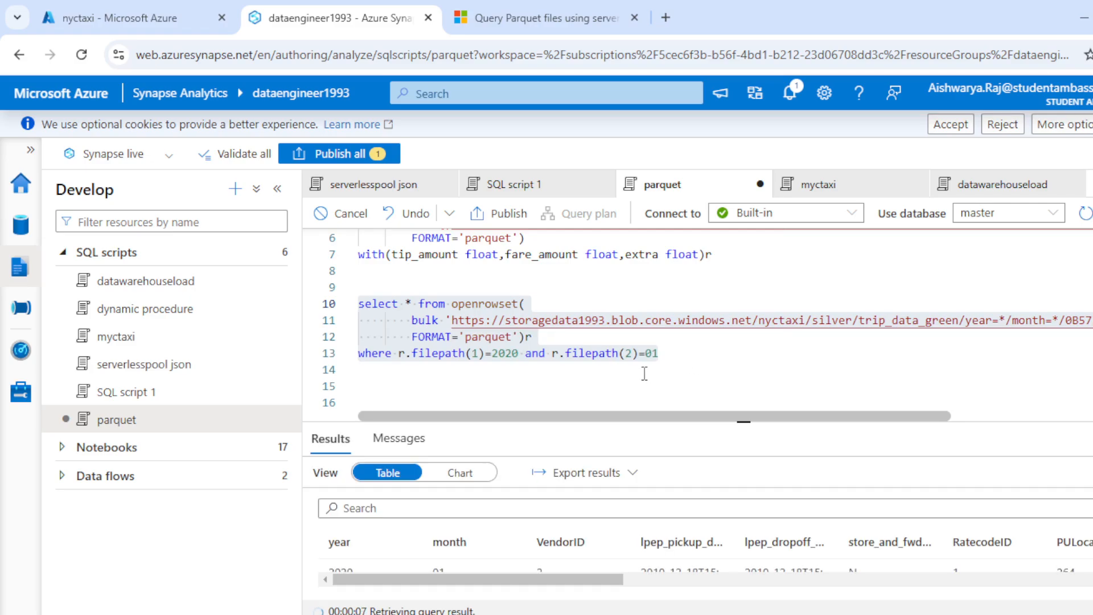
- Change the second query's filters to r.filepath(1)=2021 and r.filepath(2)=02, and move the month condition to its own line after a blank line
{"action": "left_click", "coordinate": [613, 399]}
{"action": "left_click", "coordinate": [661, 355]}
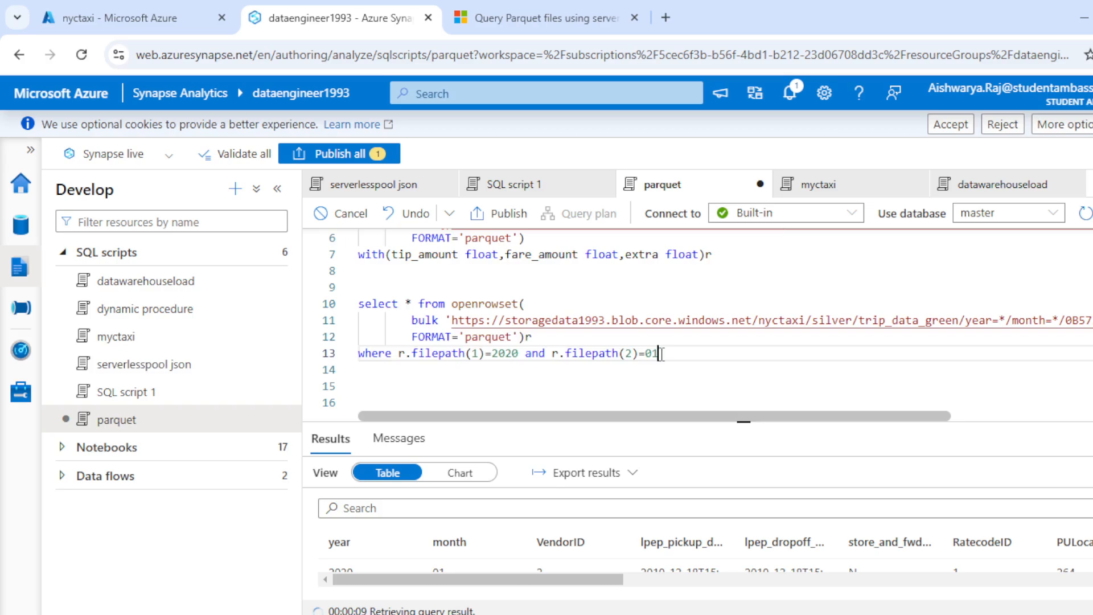
{"action": "key", "text": "BackSpace"}
{"action": "type", "text": "2"}
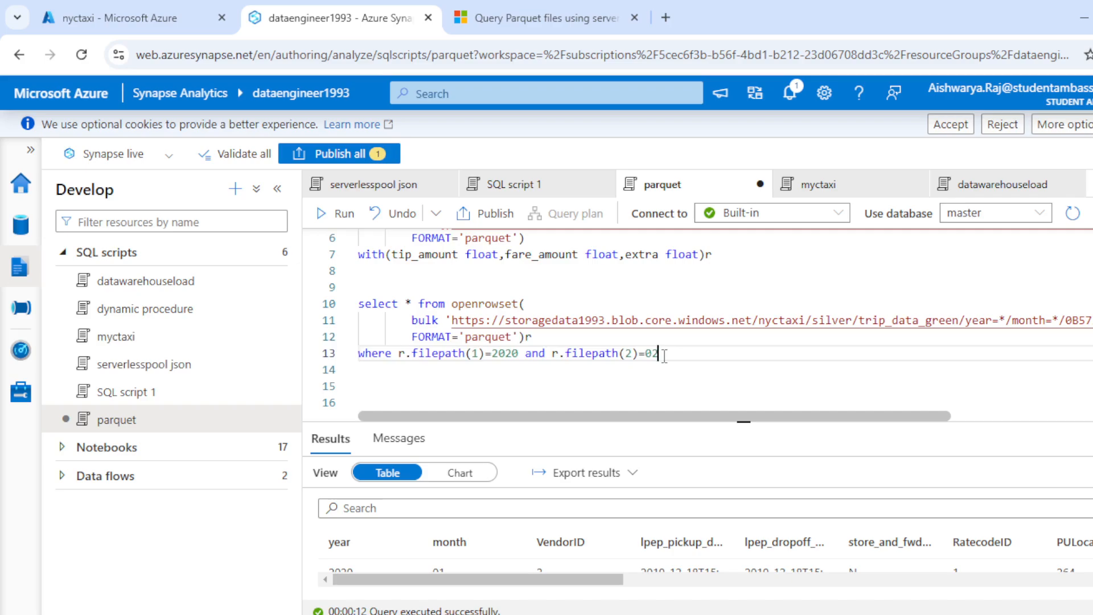
{"action": "left_click", "coordinate": [528, 356]}
{"action": "type", "text": "1"}
{"action": "key", "text": "Return"}
{"action": "key", "text": "Return"}
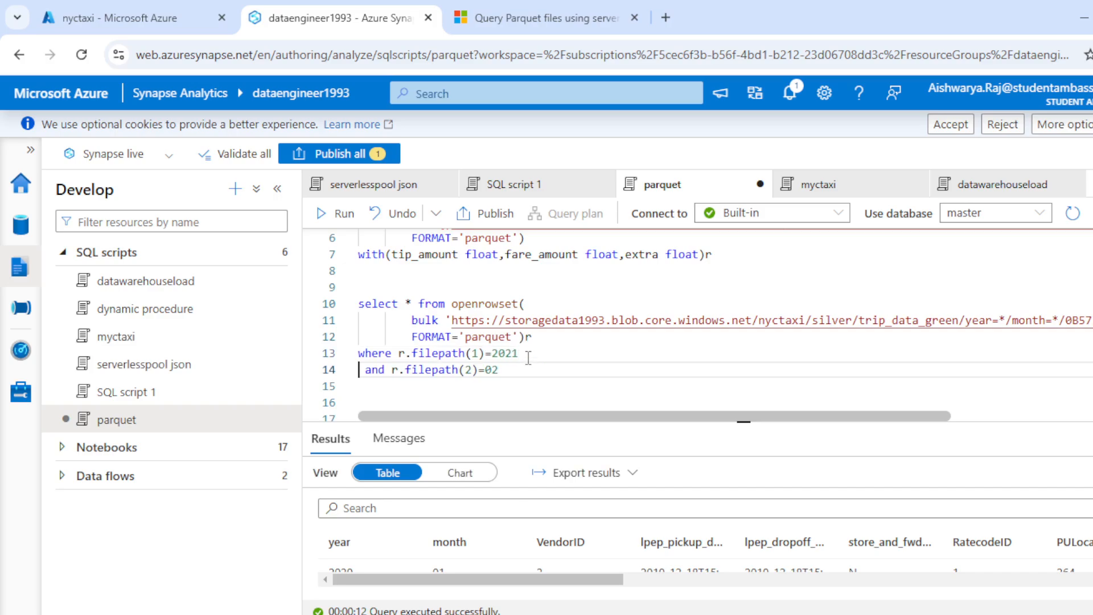
- Comment out the second query's "and r.filepath(2)=02" condition with -- so that it filters only by year
{"action": "left_click_drag", "start_coordinate": [527, 356], "coordinate": [358, 304]}
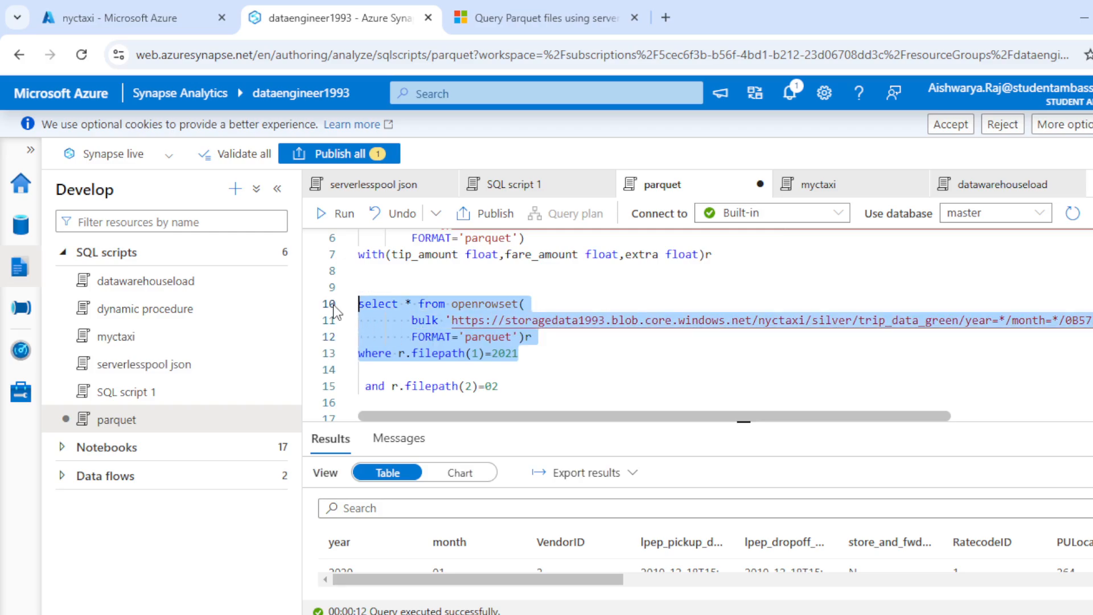
{"action": "left_click", "coordinate": [538, 357]}
{"action": "left_click", "coordinate": [368, 387]}
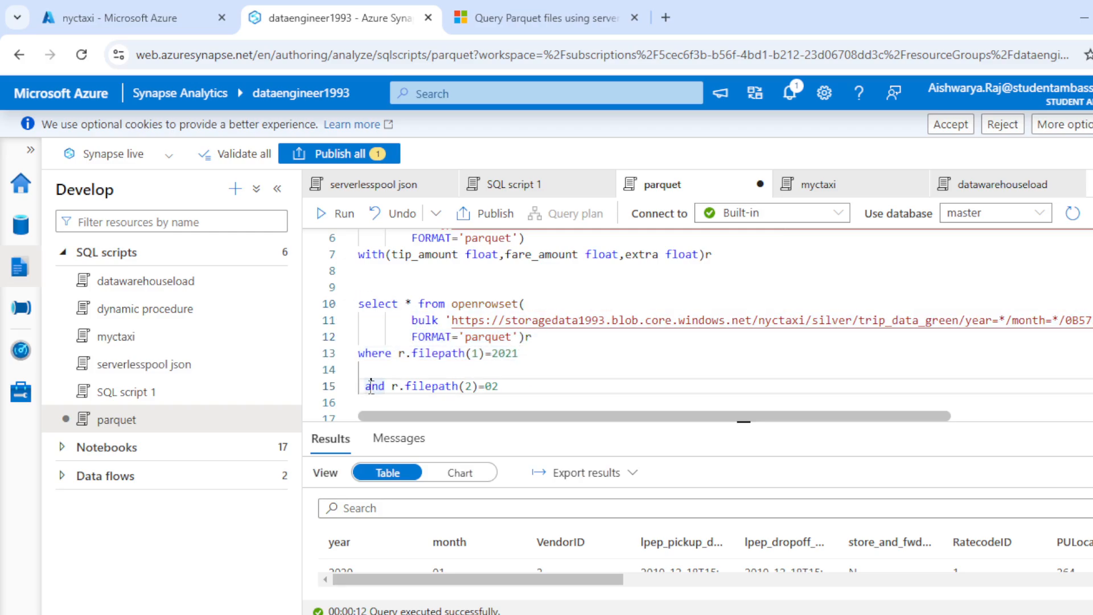
{"action": "type", "text": "--"}
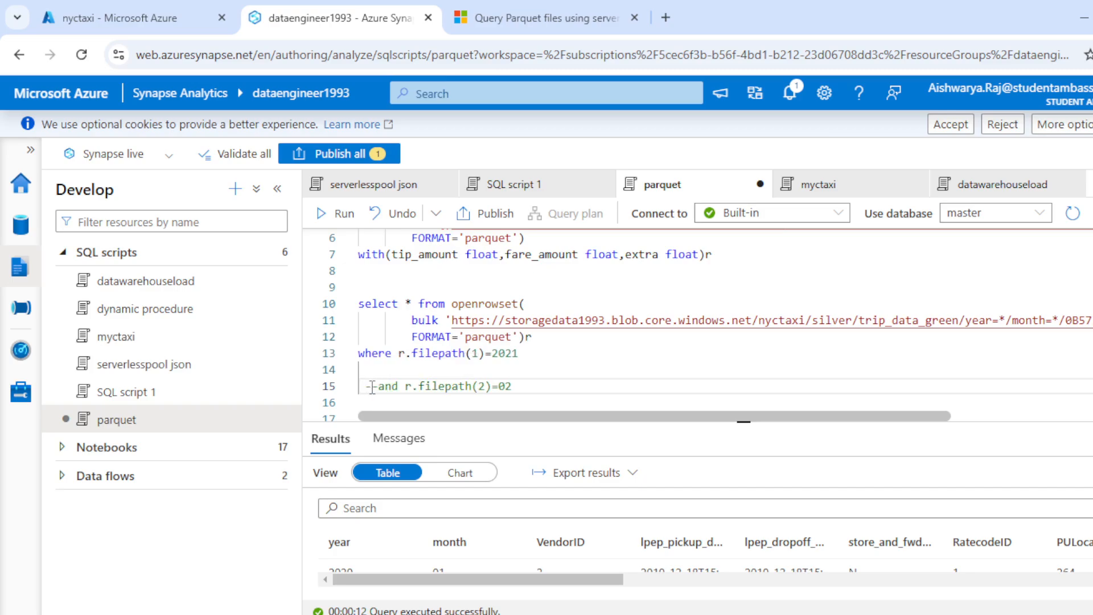
{"action": "left_click_drag", "start_coordinate": [540, 354], "coordinate": [361, 285]}
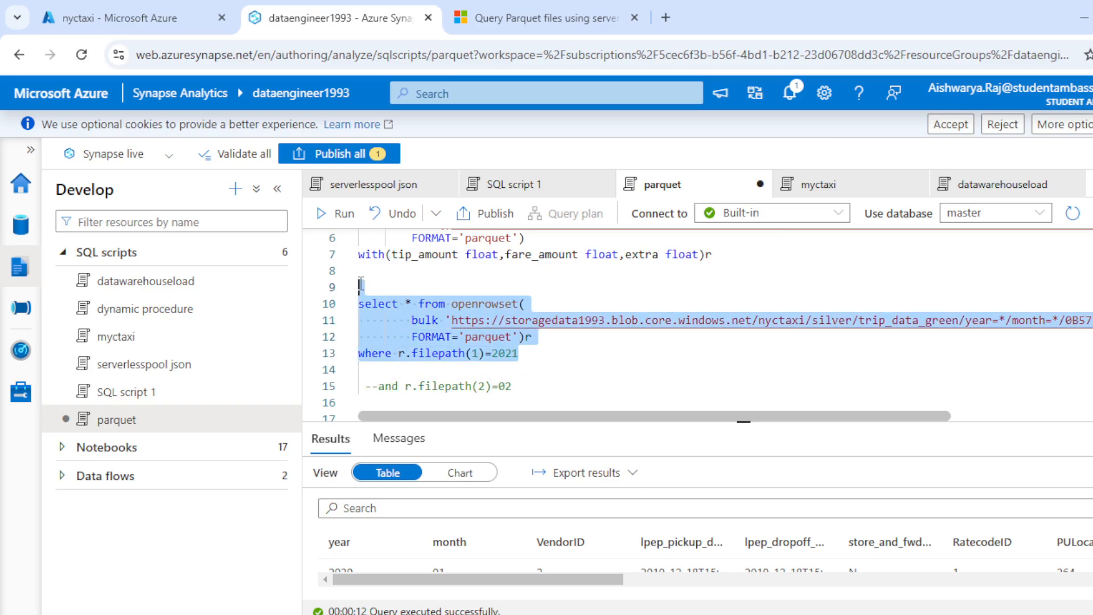
{"action": "left_click", "coordinate": [378, 286]}
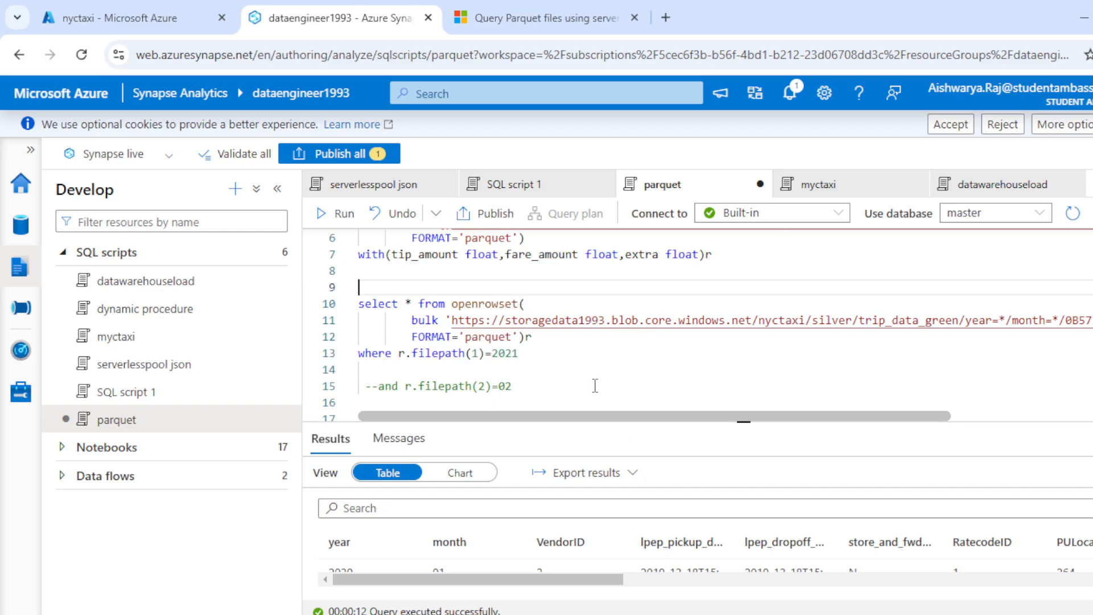
- Examine how the year=* and month=* wildcards in the second query's path correspond to its filepath(1) and filepath(2) conditions
{"action": "scroll", "coordinate": [595, 385], "scroll_direction": "up", "scroll_amount": 1}
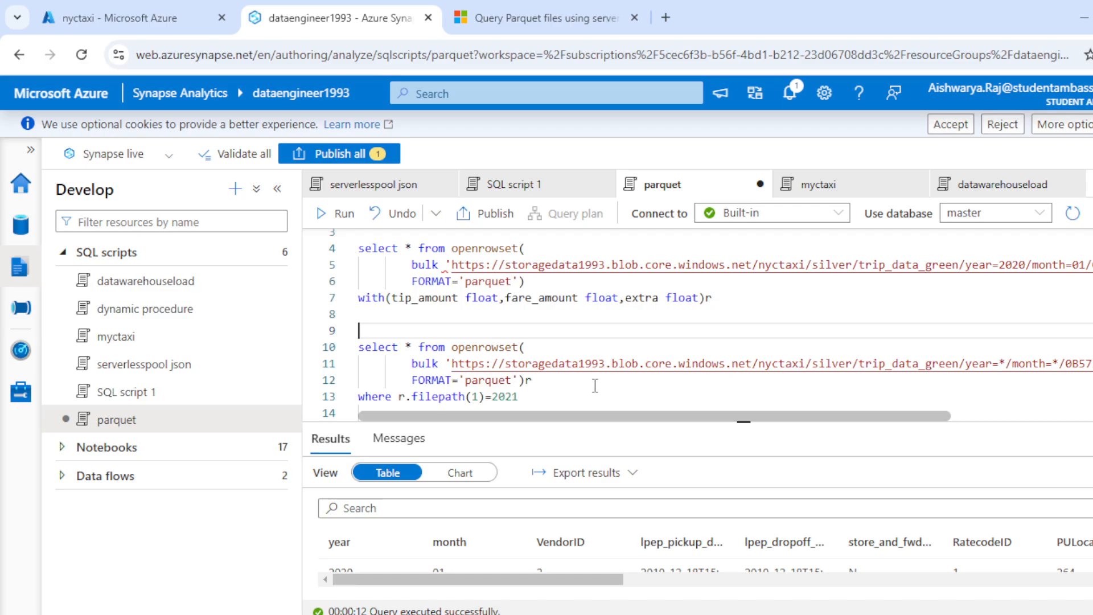
{"action": "scroll", "coordinate": [595, 387], "scroll_direction": "down", "scroll_amount": 1}
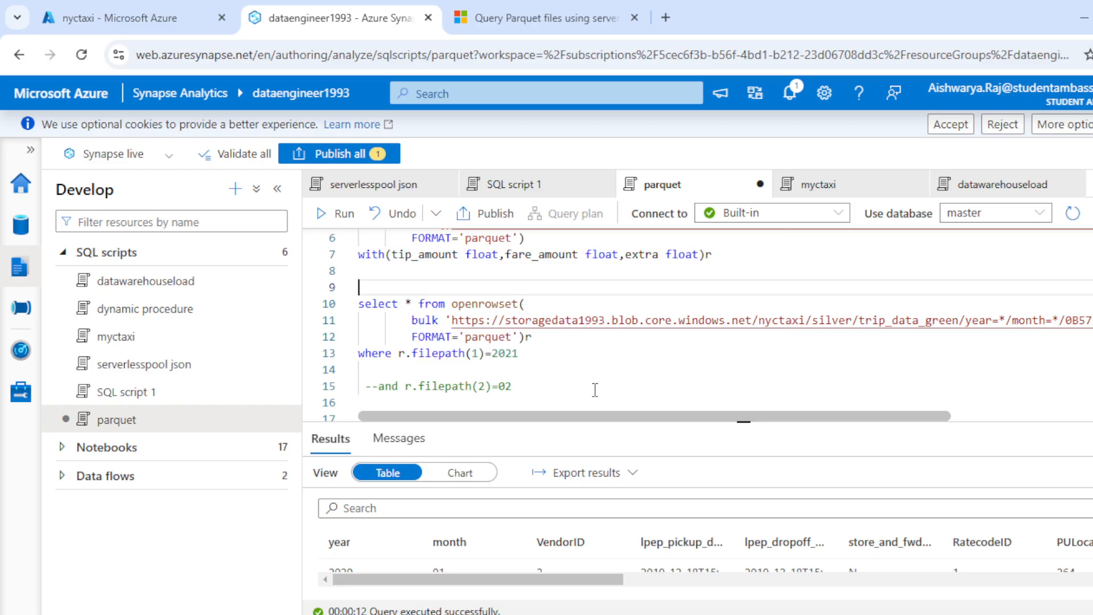
{"action": "left_click_drag", "start_coordinate": [601, 412], "coordinate": [661, 405]}
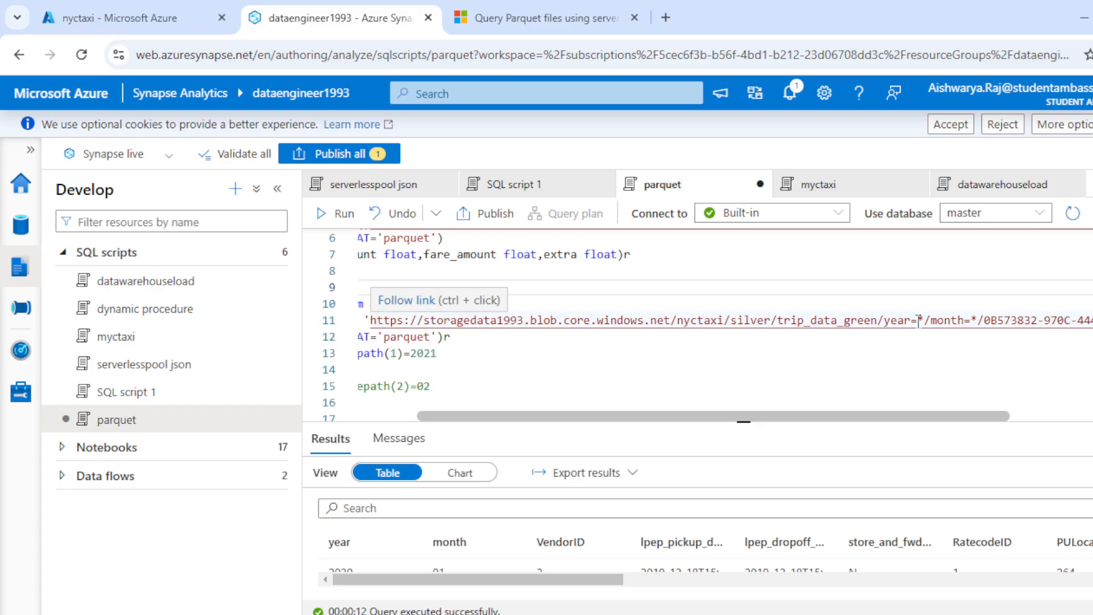
{"action": "left_click_drag", "start_coordinate": [925, 320], "coordinate": [984, 320]}
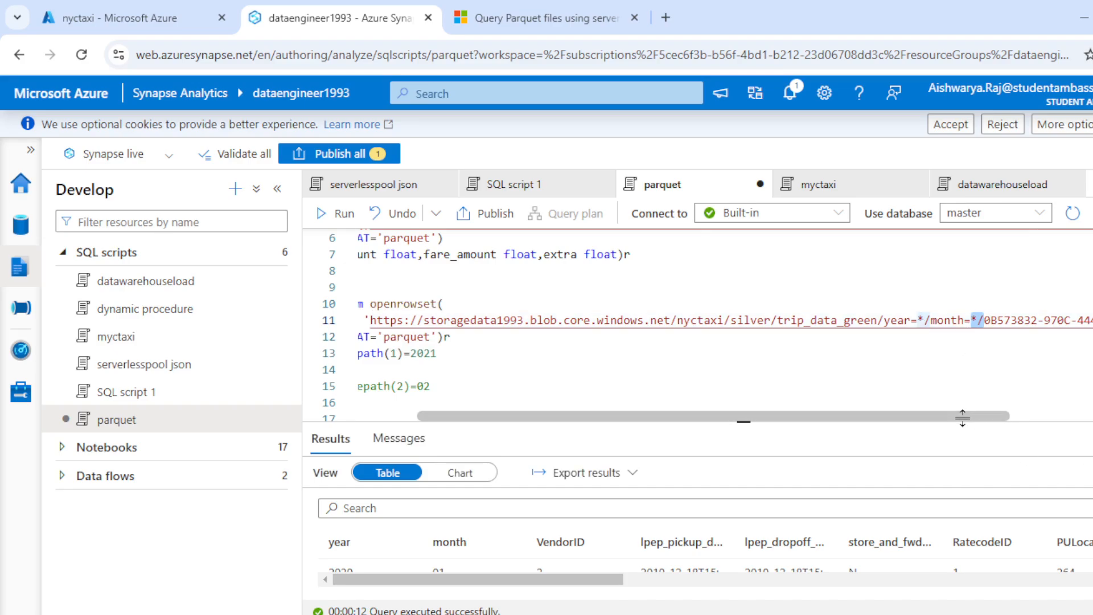
{"action": "left_click_drag", "start_coordinate": [946, 415], "coordinate": [801, 413]}
{"action": "left_click", "coordinate": [621, 360]}
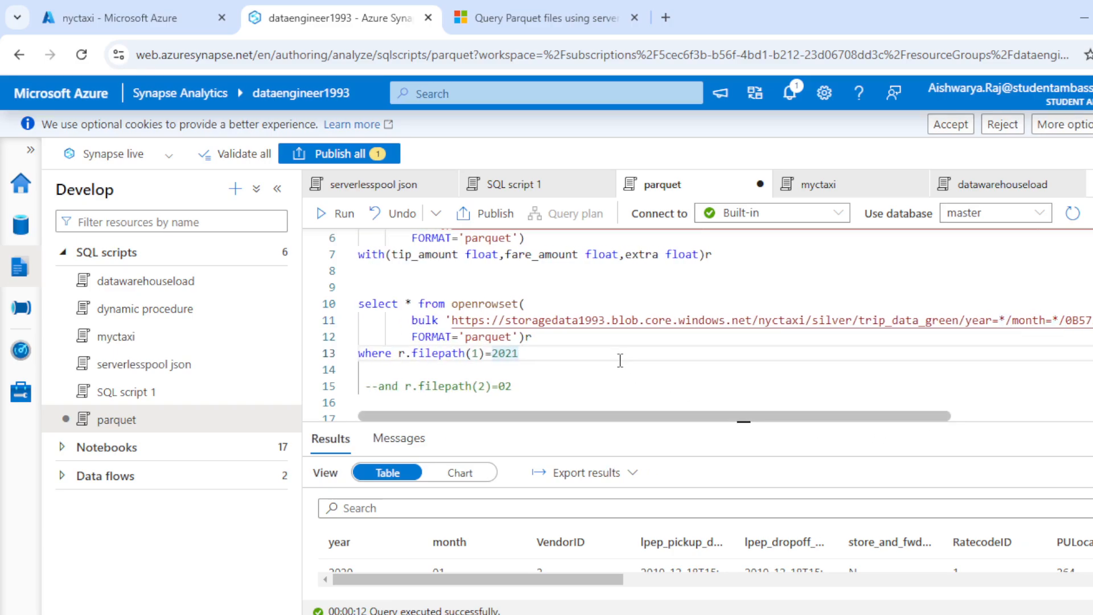